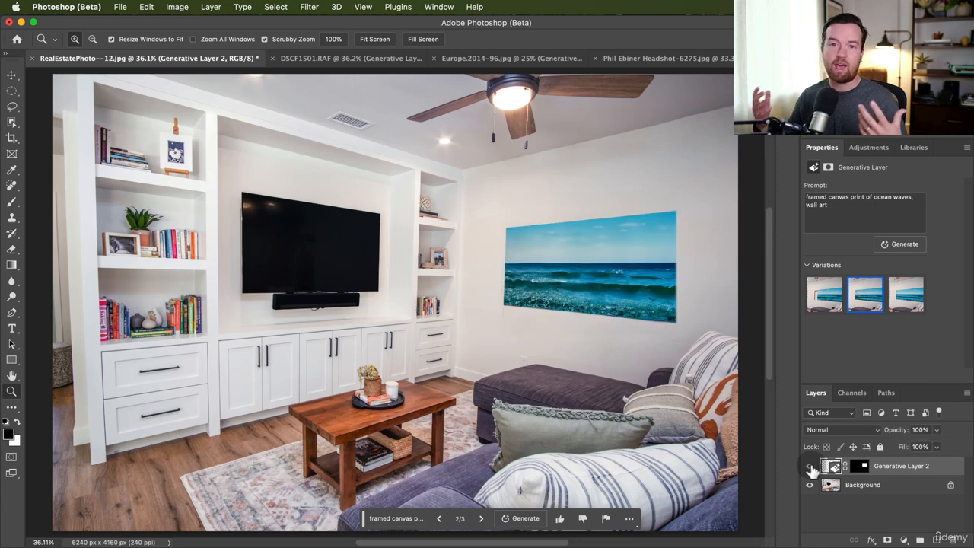
Step: Open the DSCF1501.RAF waterfall photo and toggle the hot air balloon layer off and on to compare the result
{"action": "left_click", "coordinate": [308, 58]}
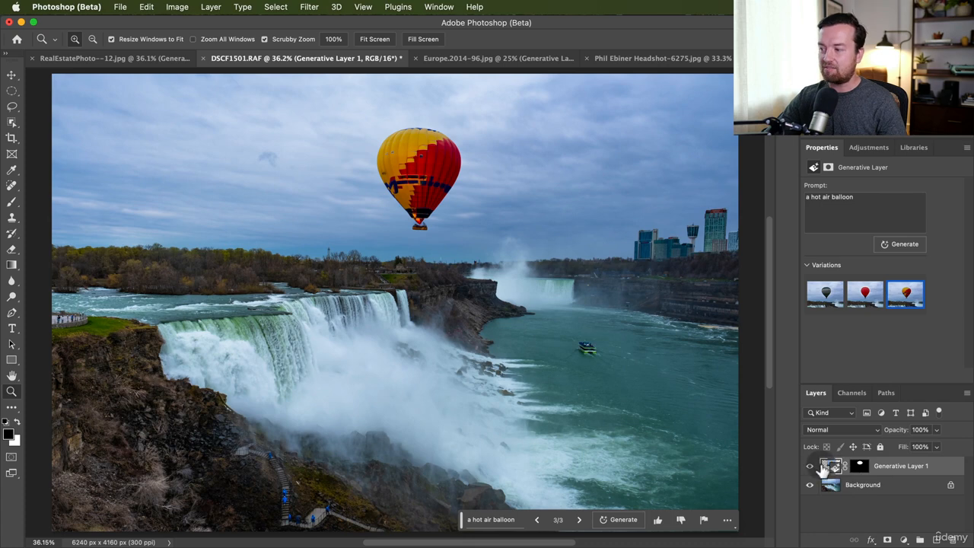
{"action": "left_click", "coordinate": [810, 466]}
{"action": "left_click", "coordinate": [810, 466]}
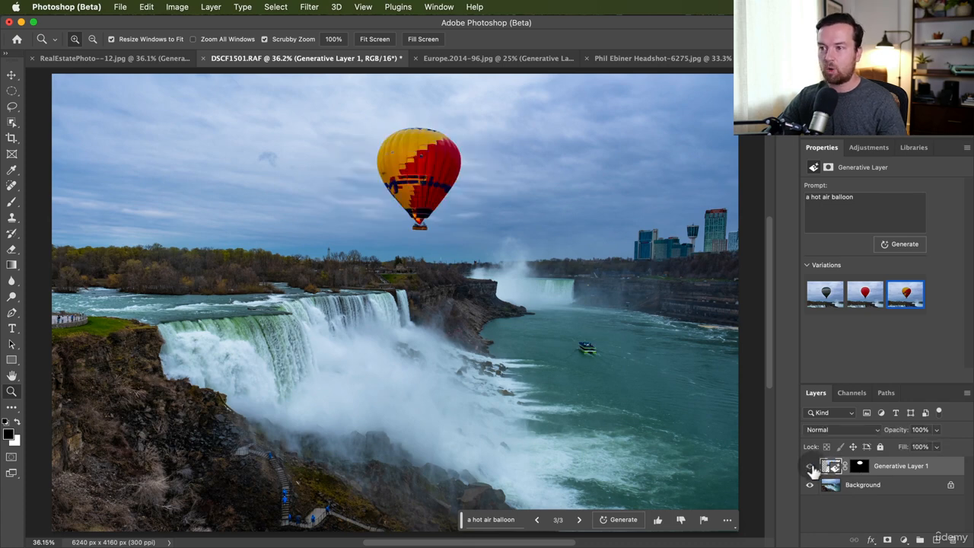
{"action": "left_click", "coordinate": [812, 467]}
{"action": "left_click", "coordinate": [811, 467]}
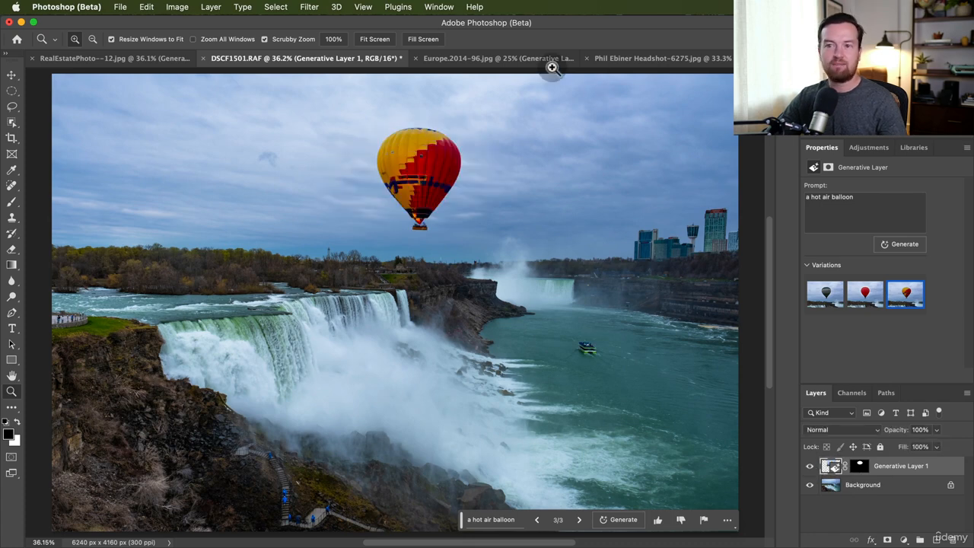
Step: Open the Europe.2014-96.jpg photo and compare the alley with and without its two generative side extensions, leaving both layers shown
{"action": "left_click", "coordinate": [466, 61]}
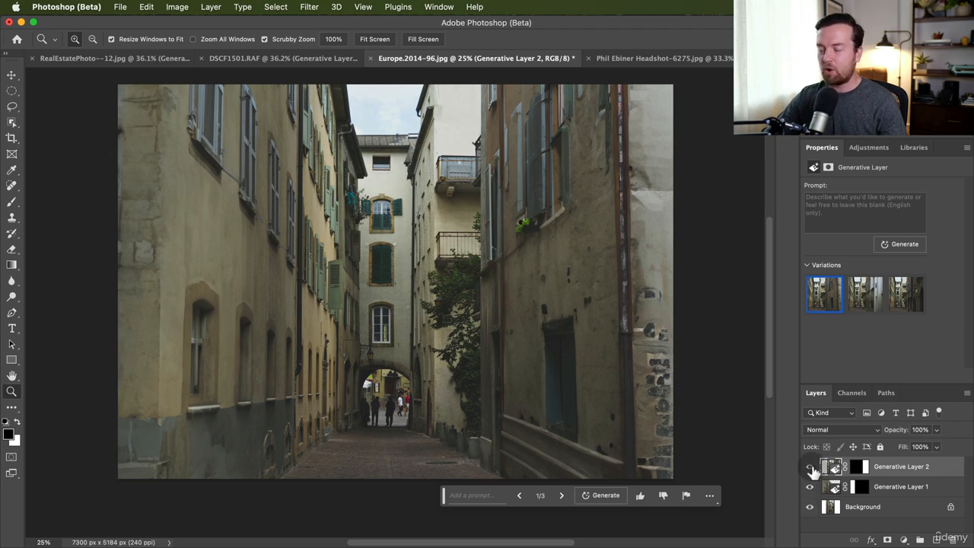
{"action": "left_click", "coordinate": [810, 467]}
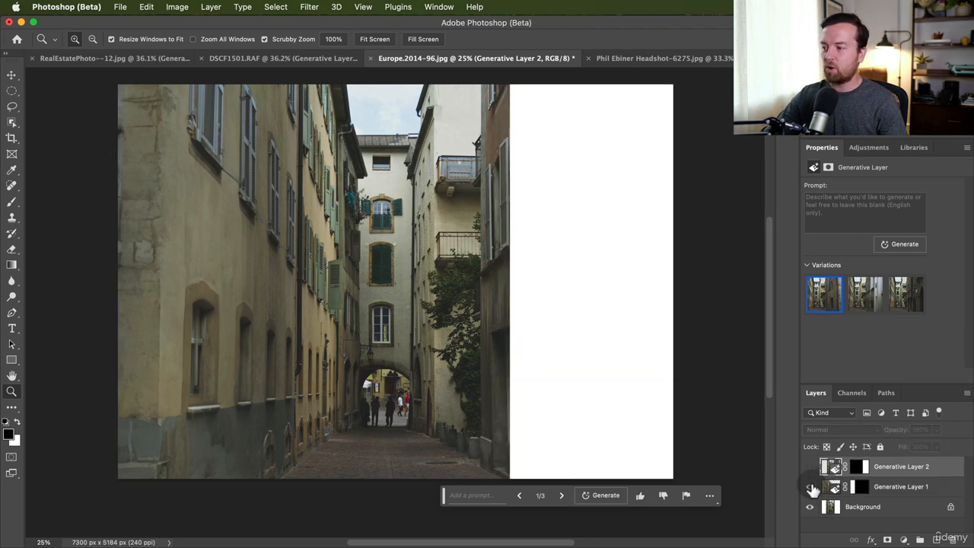
{"action": "left_click", "coordinate": [811, 488]}
{"action": "left_click", "coordinate": [811, 487]}
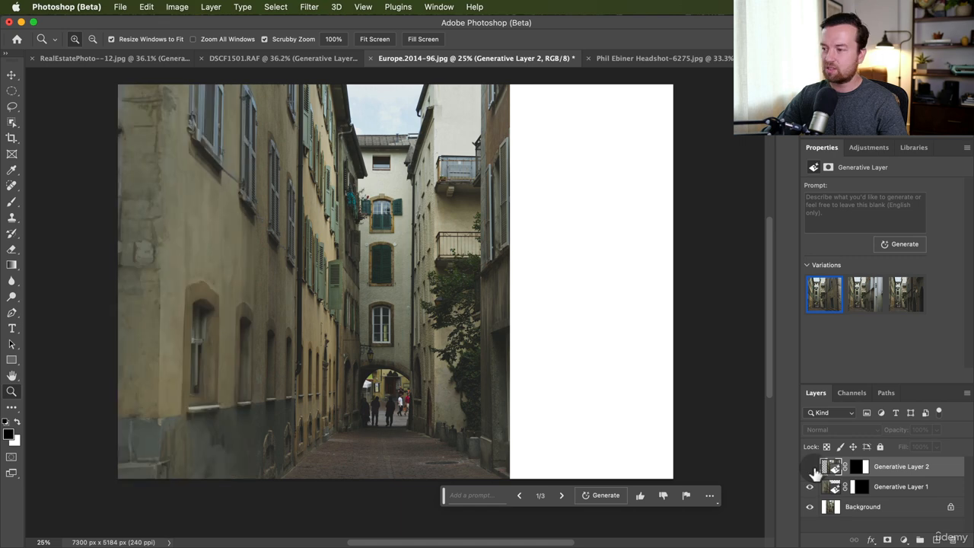
{"action": "left_click", "coordinate": [811, 467]}
{"action": "left_click", "coordinate": [811, 467]}
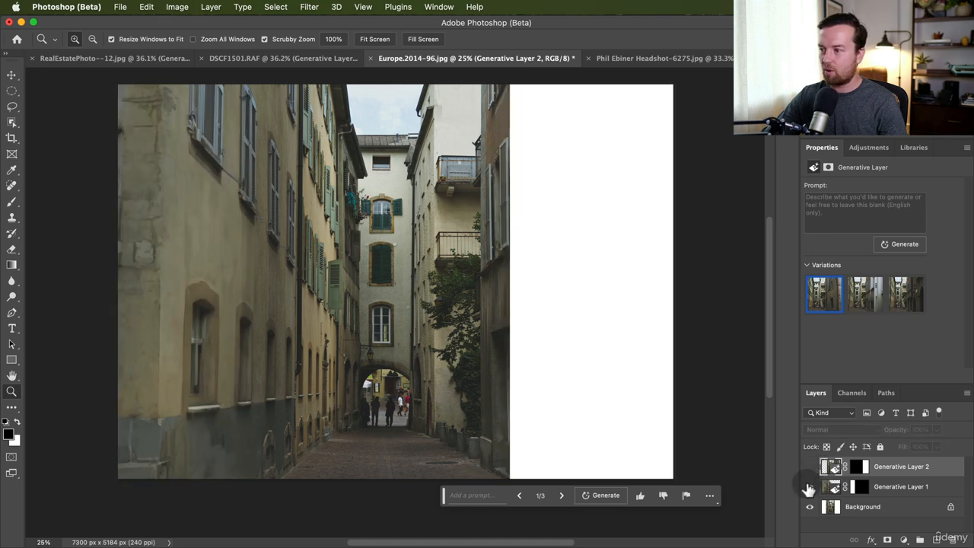
{"action": "left_click", "coordinate": [811, 487]}
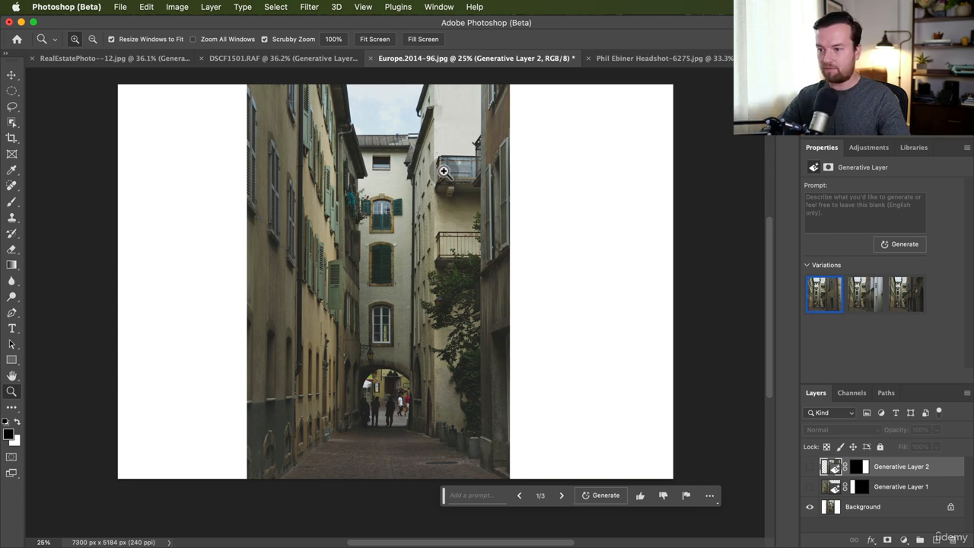
{"action": "left_click", "coordinate": [811, 467]}
{"action": "left_click", "coordinate": [811, 487]}
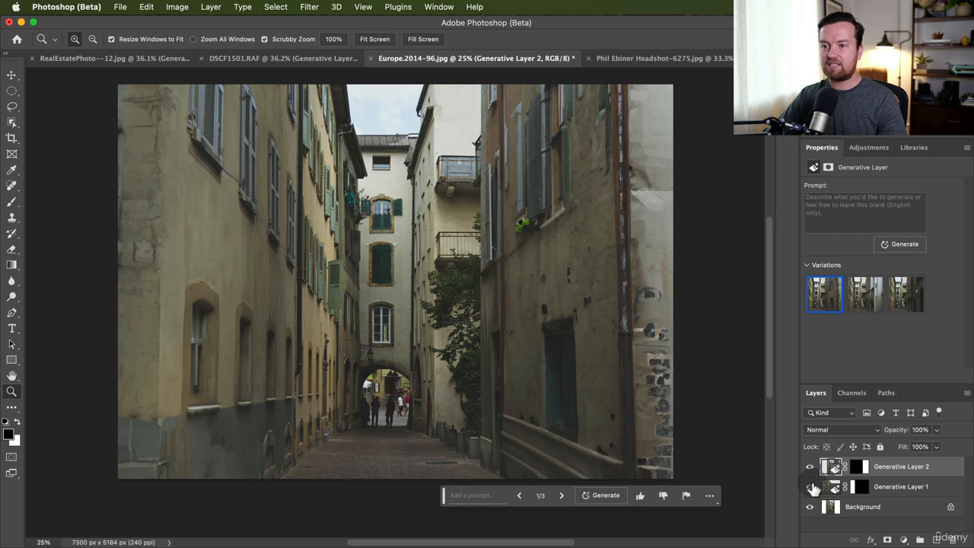
Step: Compare the headshot photo with and without the tattoo in Generative Layer 2, and return to RealEstatePhoto--12.jpg
{"action": "left_click", "coordinate": [631, 61]}
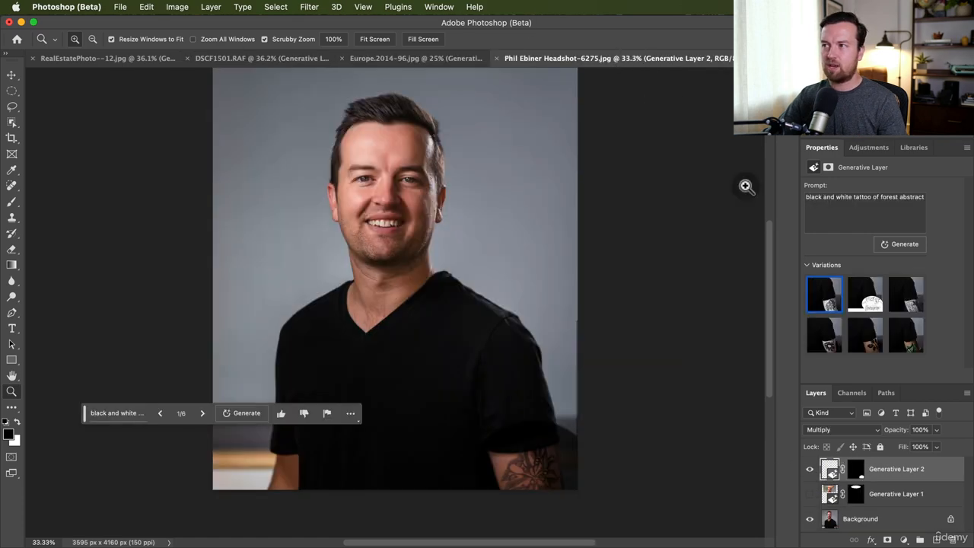
{"action": "left_click", "coordinate": [811, 470]}
{"action": "left_click", "coordinate": [811, 471]}
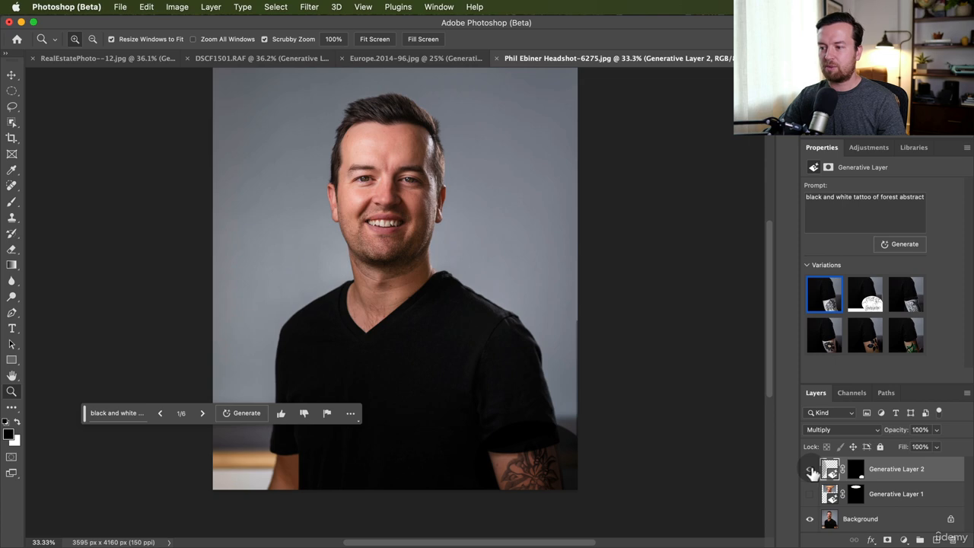
{"action": "left_click", "coordinate": [83, 59]}
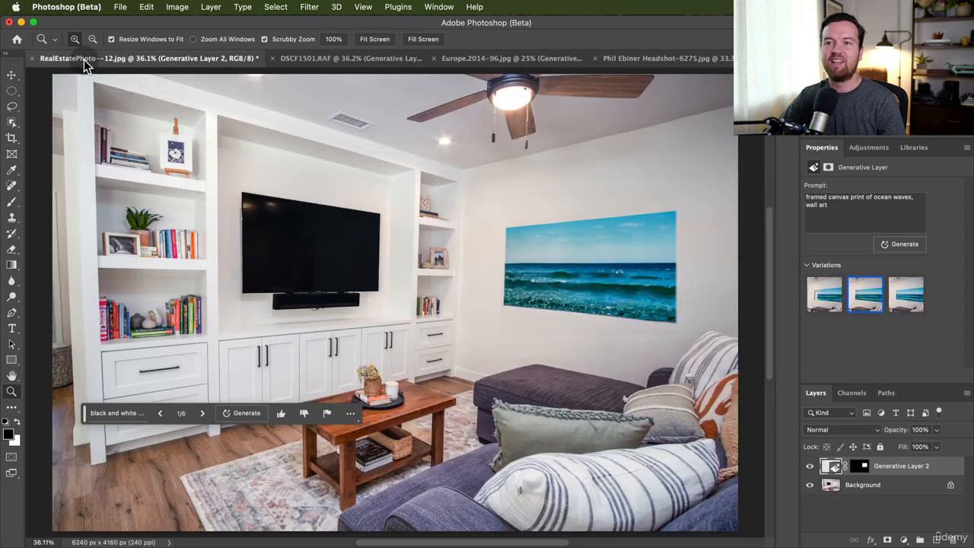
Step: Switch to Creative Cloud, look up Photoshop (Beta) among the beta apps, and return to Photoshop
{"action": "key", "text": "super+Tab"}
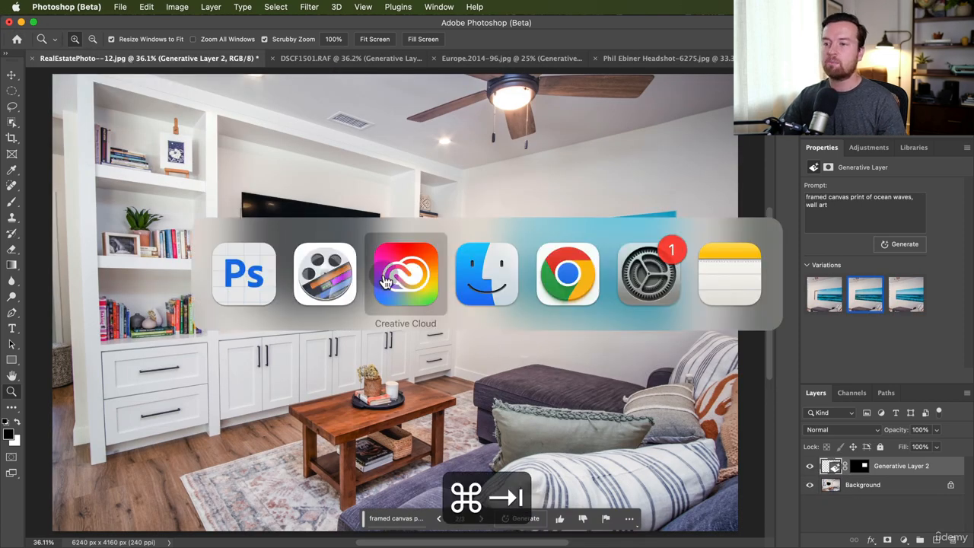
{"action": "left_click", "coordinate": [400, 282]}
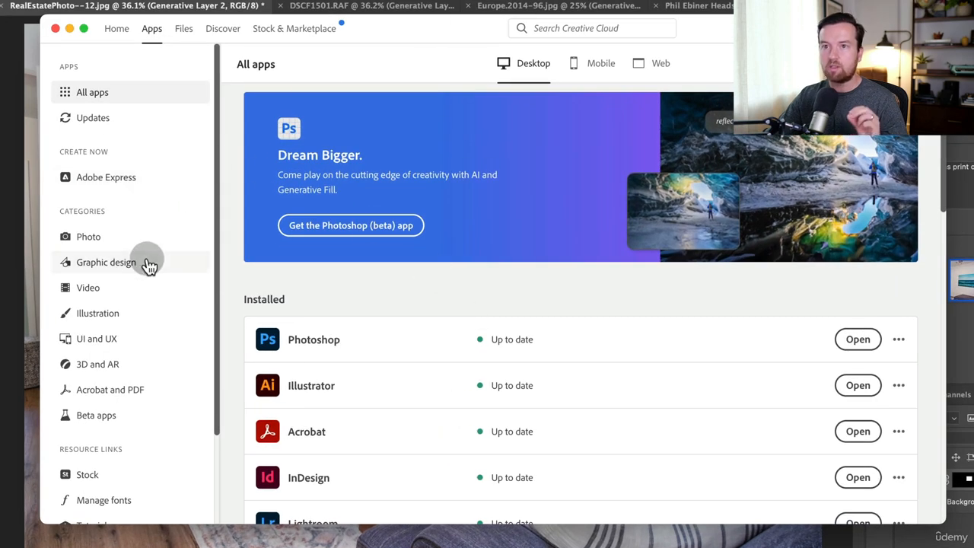
{"action": "left_click", "coordinate": [93, 415]}
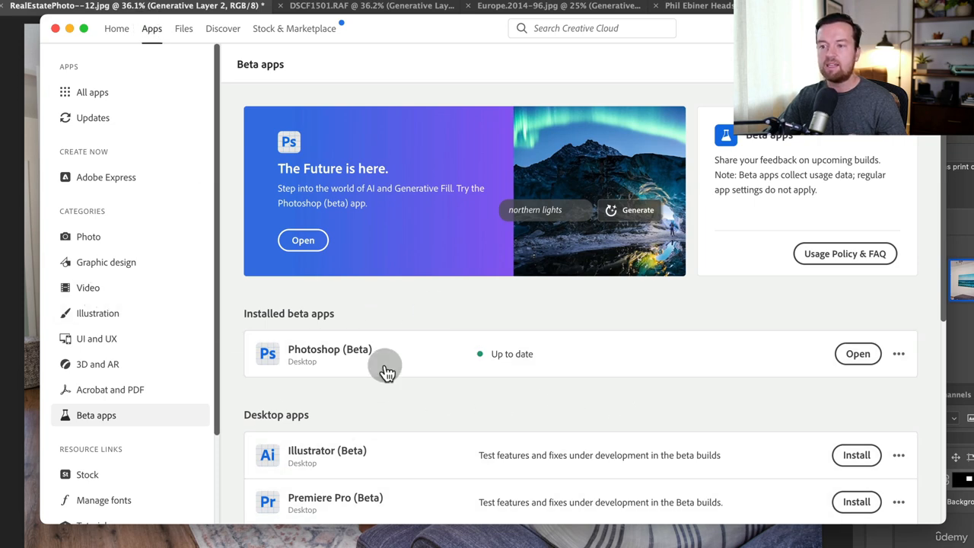
{"action": "key", "text": "super+Tab"}
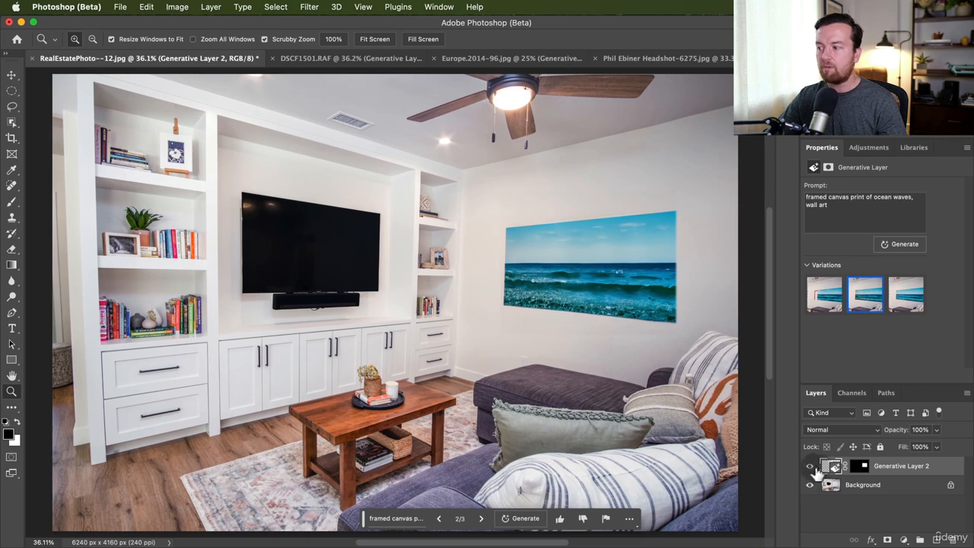
Step: Hide the ocean canvas layer, Generative Layer 2, and select a rectangular area of the blank wall above the sofa with the Rectangular Marquee tool
{"action": "left_click", "coordinate": [809, 466]}
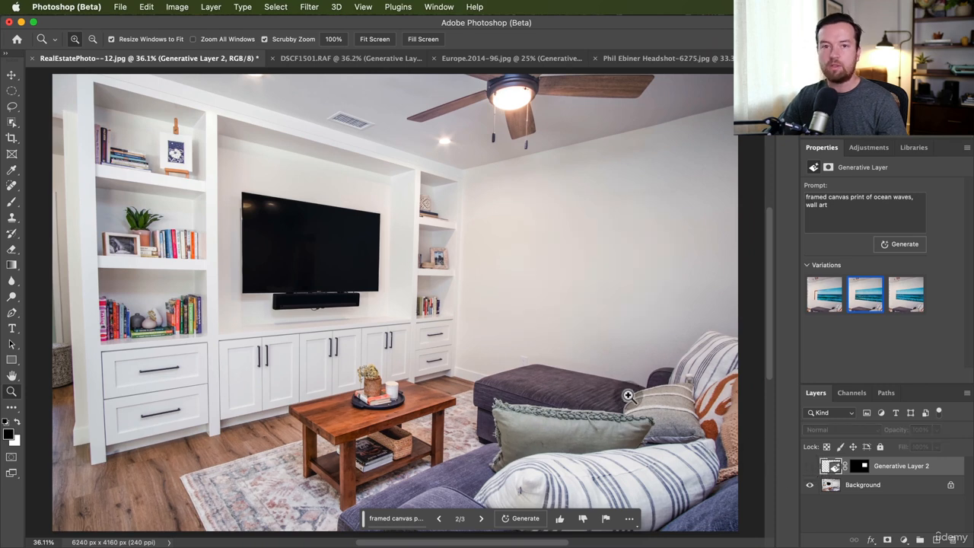
{"action": "left_click", "coordinate": [10, 95]}
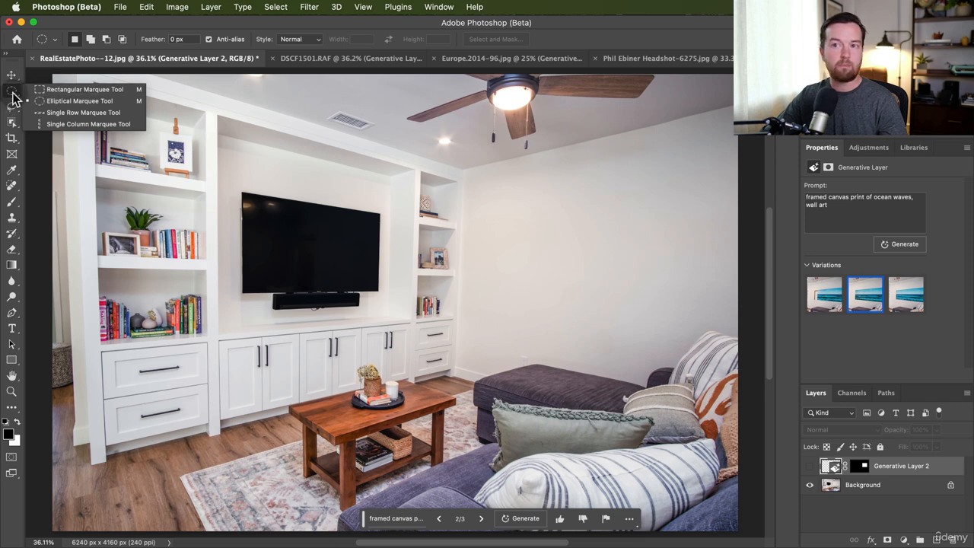
{"action": "left_click", "coordinate": [12, 106]}
{"action": "left_click", "coordinate": [13, 106]}
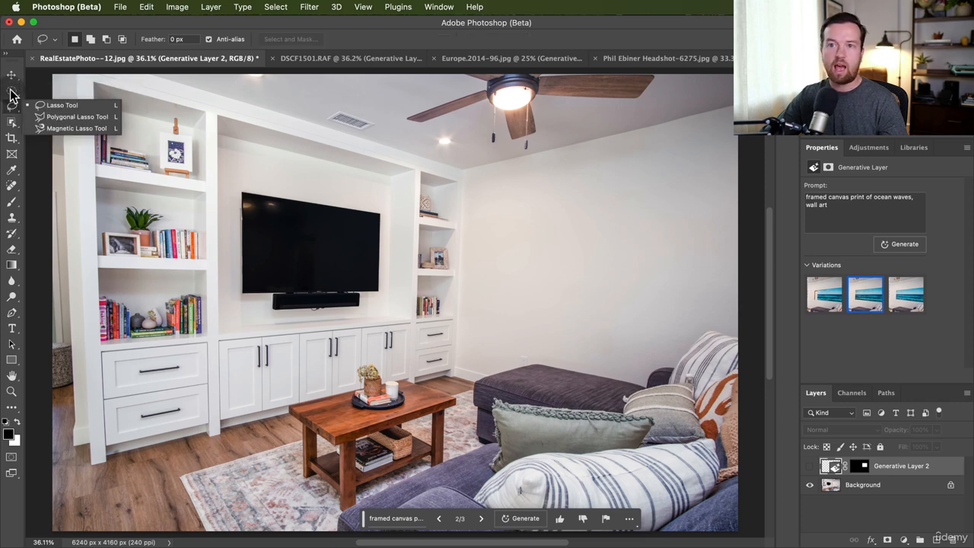
{"action": "left_click", "coordinate": [11, 93]}
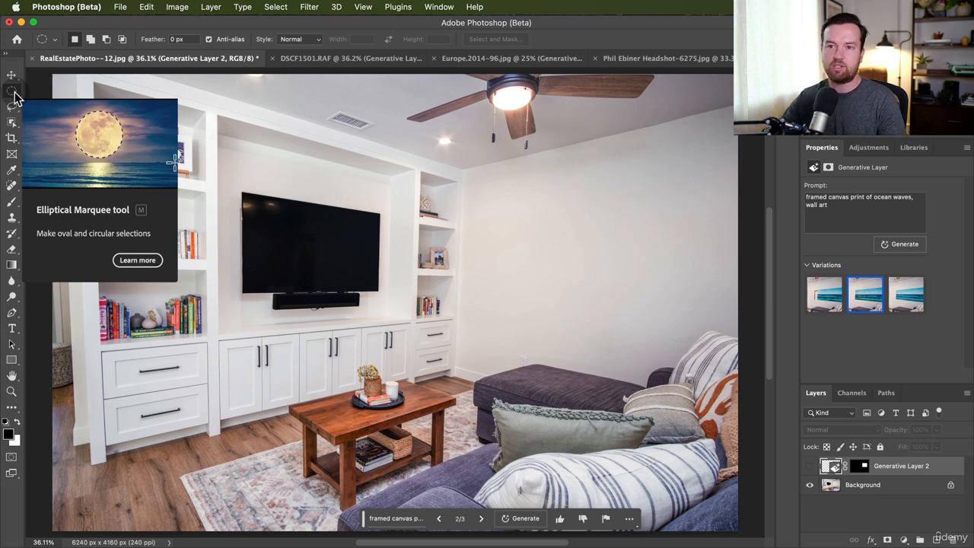
{"action": "right_click", "coordinate": [16, 91]}
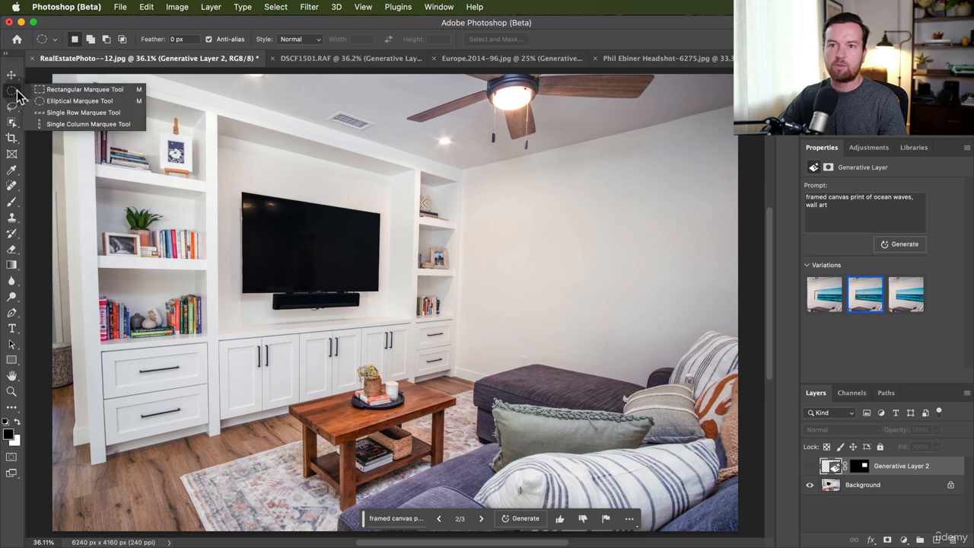
{"action": "left_click", "coordinate": [67, 90]}
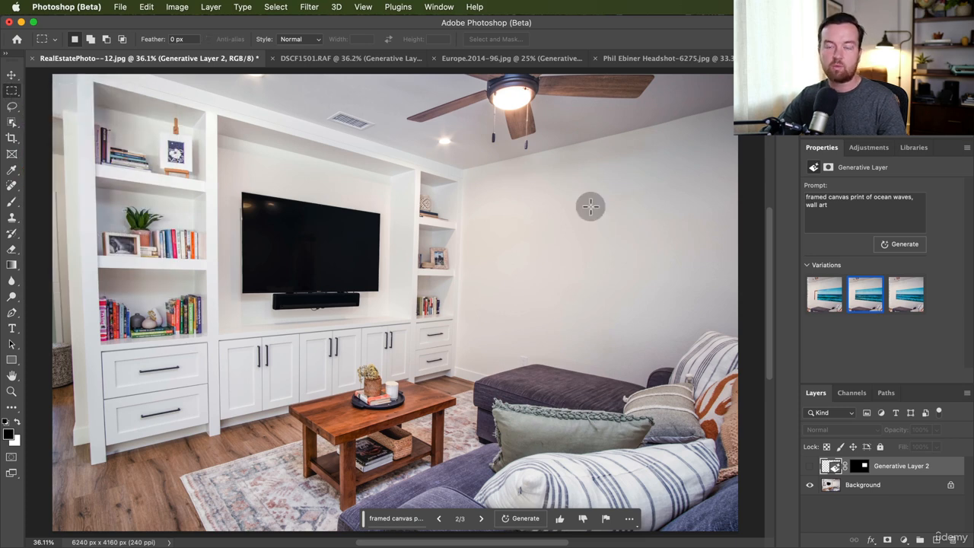
{"action": "left_click_drag", "start_coordinate": [521, 209], "coordinate": [664, 332]}
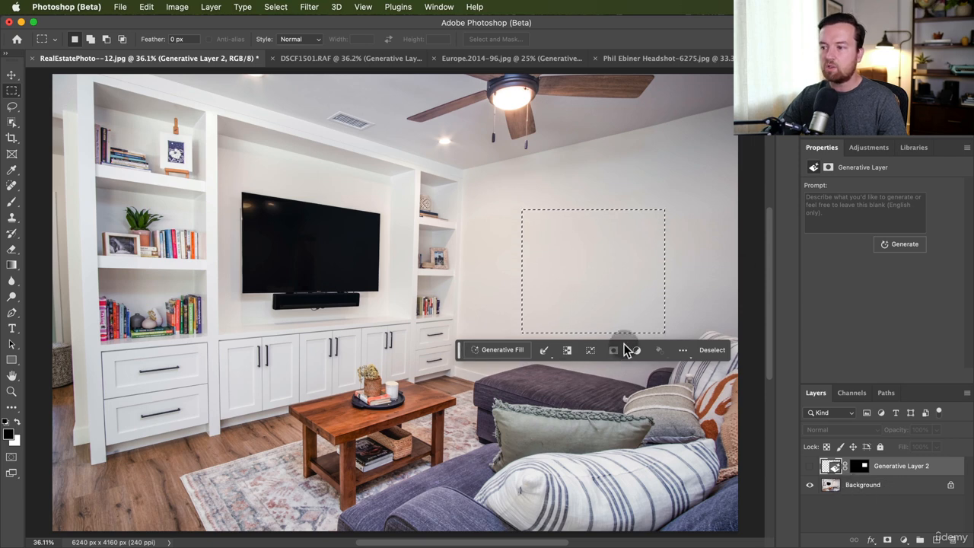
Step: Generate a fill in the wall selection with the prompt "Abstract art, canvas print, light pink colors"
{"action": "left_click", "coordinate": [439, 7]}
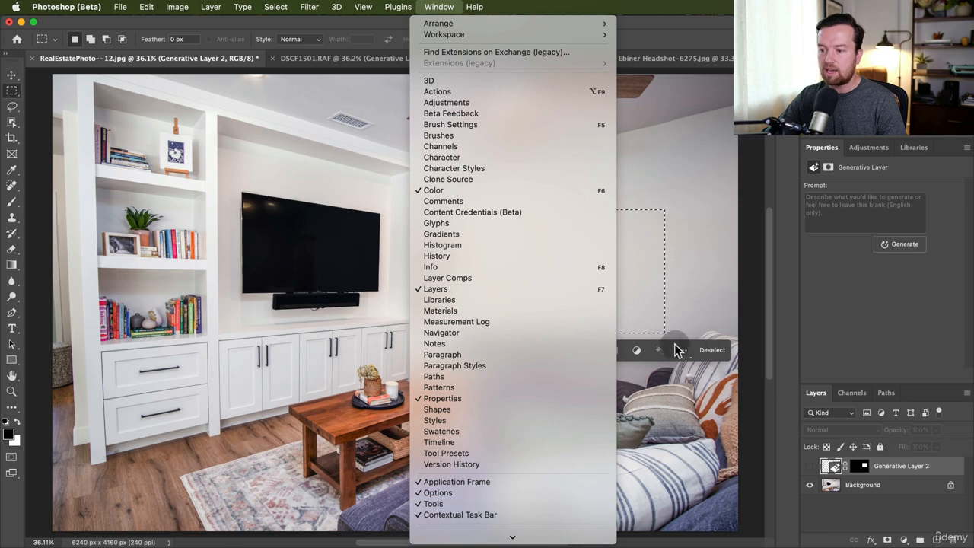
{"action": "left_click", "coordinate": [648, 340]}
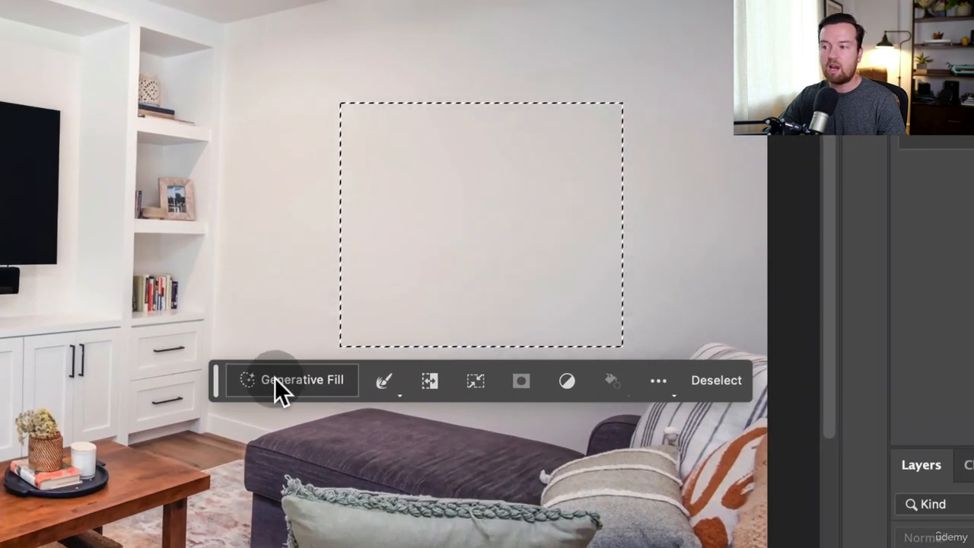
{"action": "left_click", "coordinate": [275, 377]}
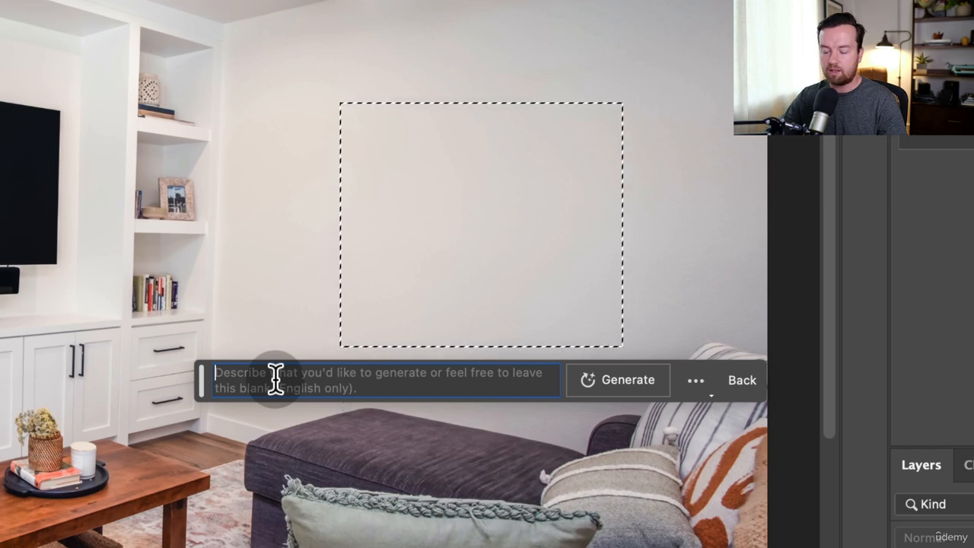
{"action": "type", "text": "Abs"}
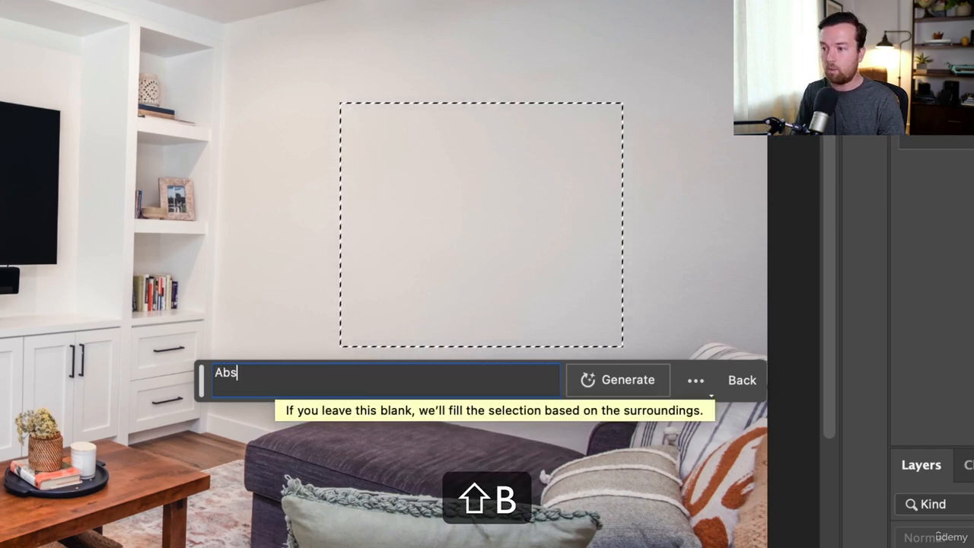
{"action": "type", "text": "tract art, canv"}
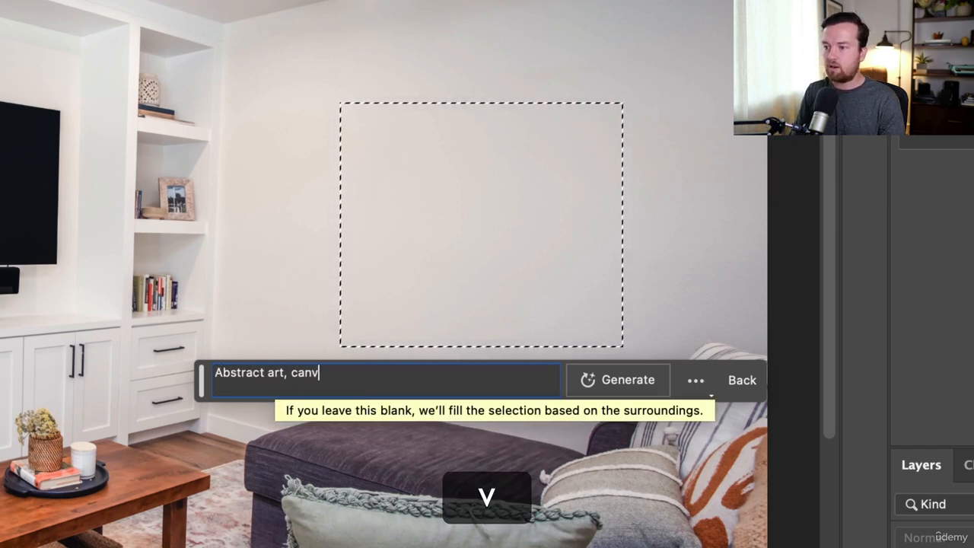
{"action": "type", "text": "as print, "}
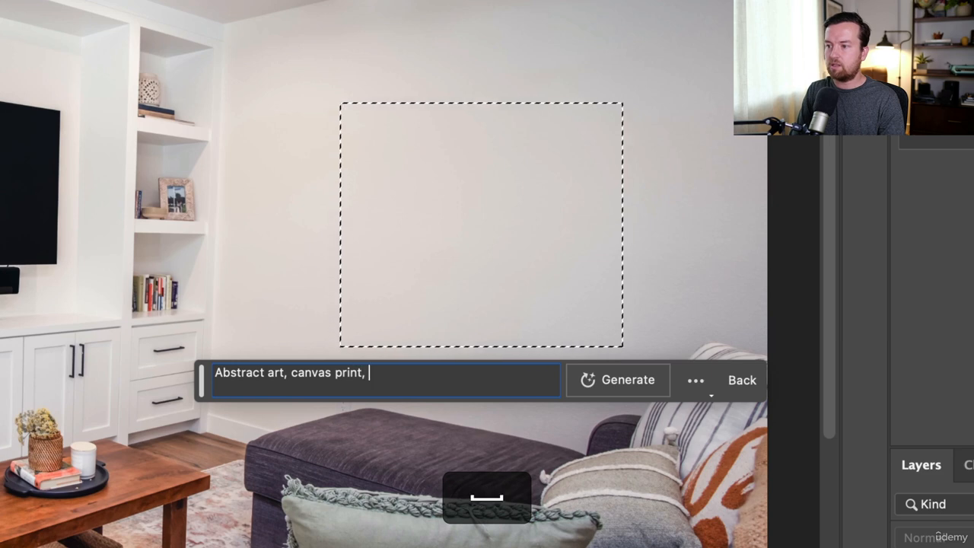
{"action": "type", "text": "light b"}
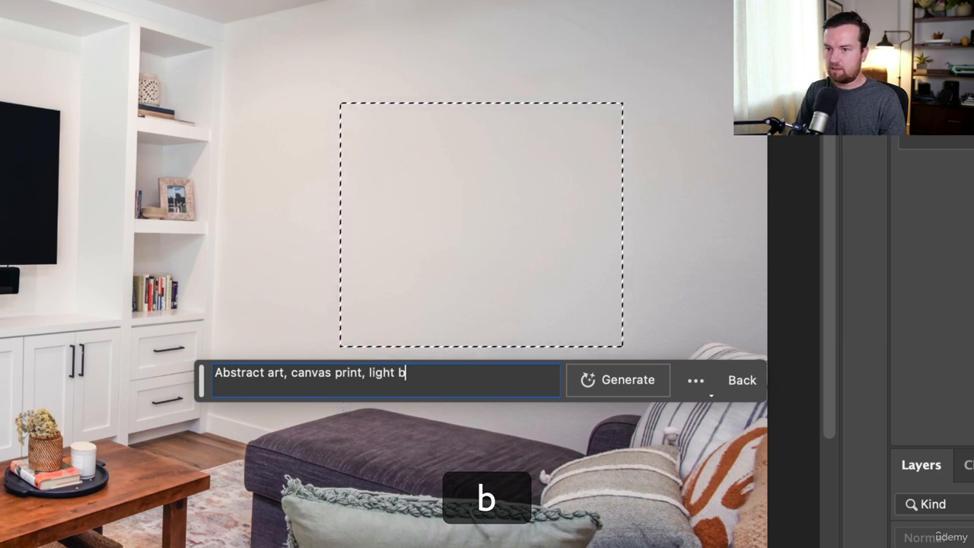
{"action": "key", "text": "BackSpace"}
{"action": "type", "text": "pink colors"}
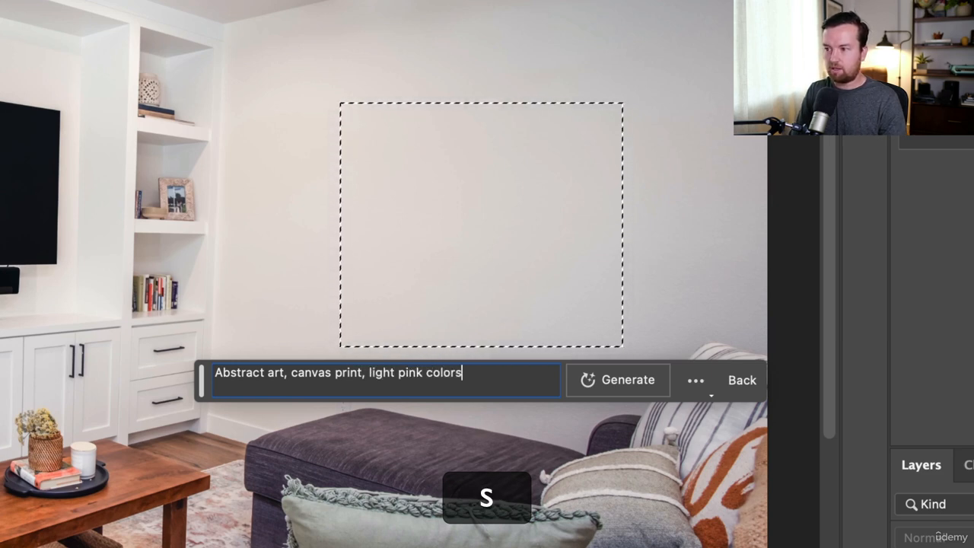
{"action": "left_click", "coordinate": [274, 376]}
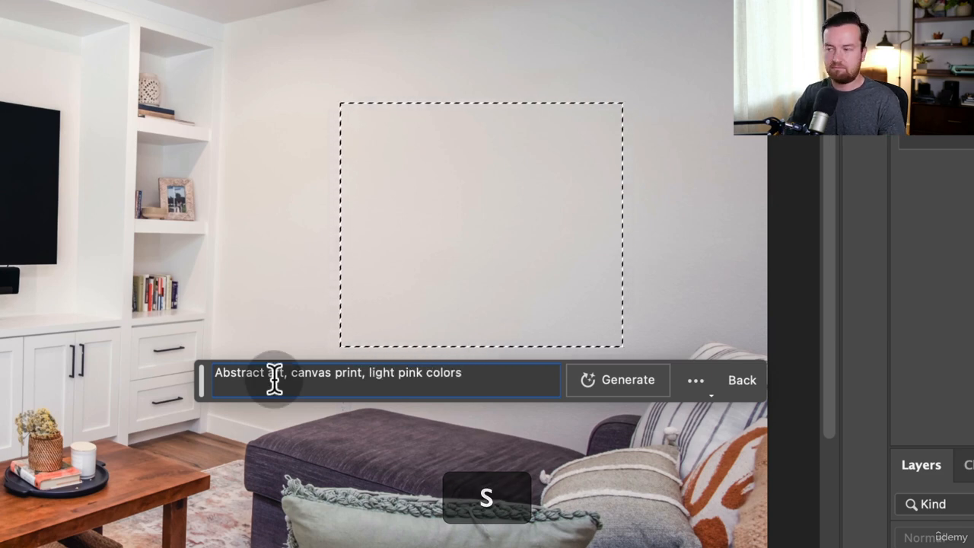
{"action": "left_click", "coordinate": [640, 378]}
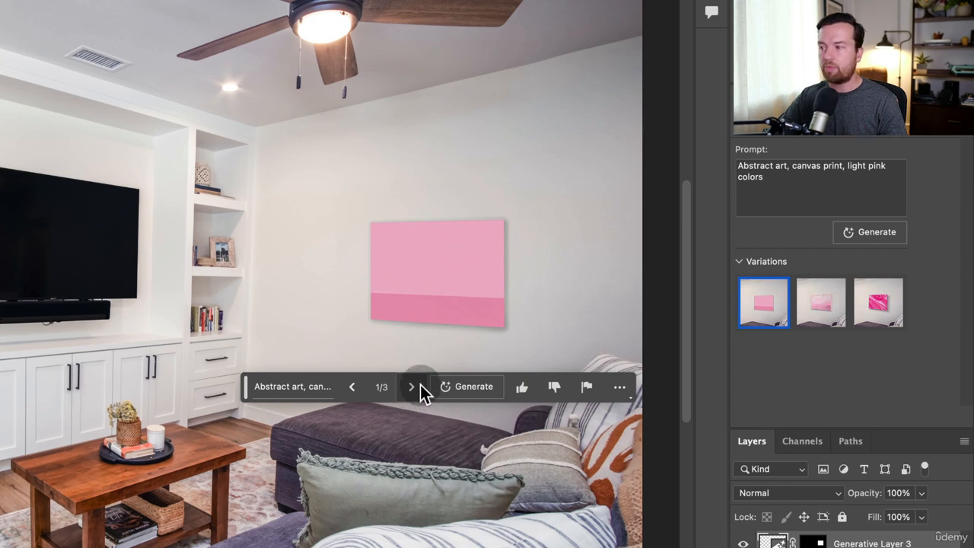
Step: Set the wall art to its third variation, the pink marbled canvas, and select its whole prompt text
{"action": "left_click", "coordinate": [420, 387]}
{"action": "left_click", "coordinate": [417, 388]}
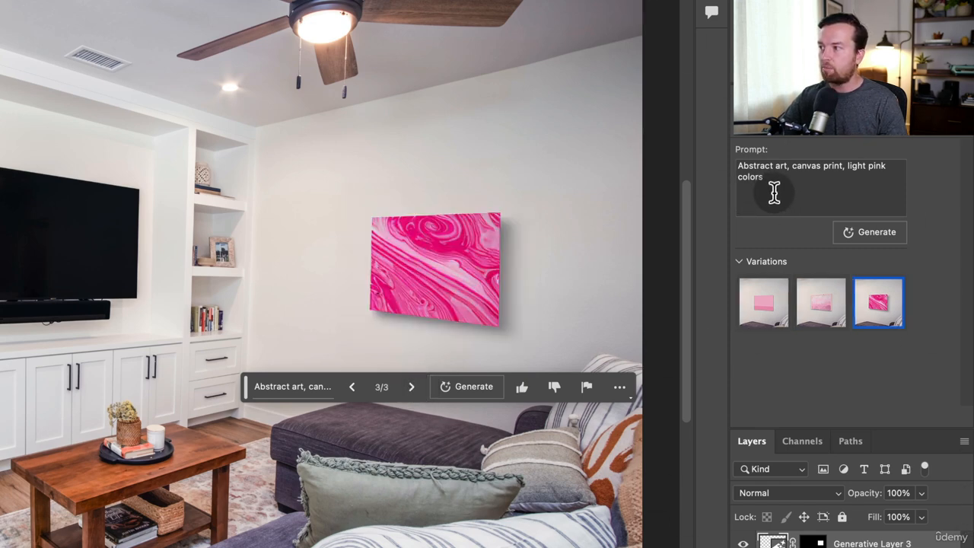
{"action": "left_click_drag", "start_coordinate": [774, 192], "coordinate": [738, 162]}
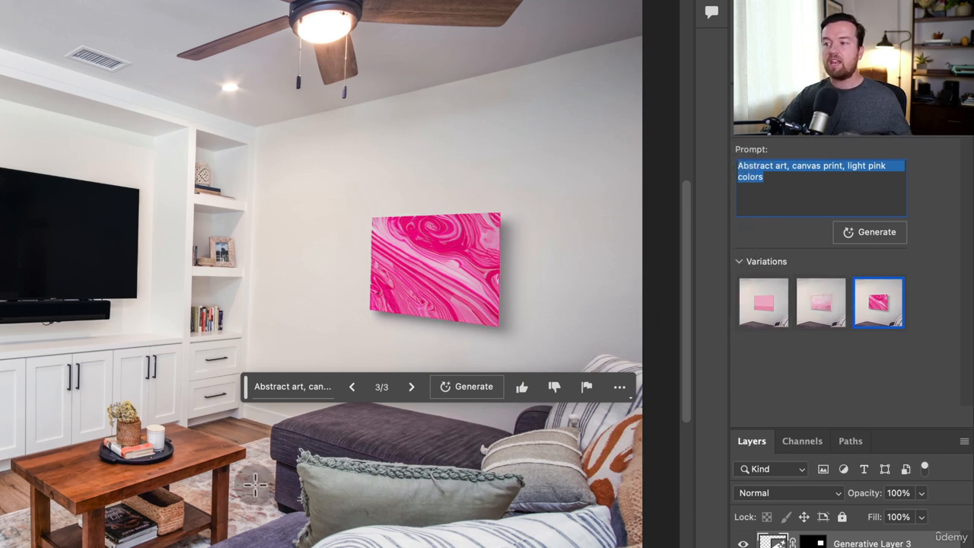
Step: Set the wall art to its second variation, the soft pink landscape canvas, and move the contextual task bar down off the wall
{"action": "left_click", "coordinate": [408, 386]}
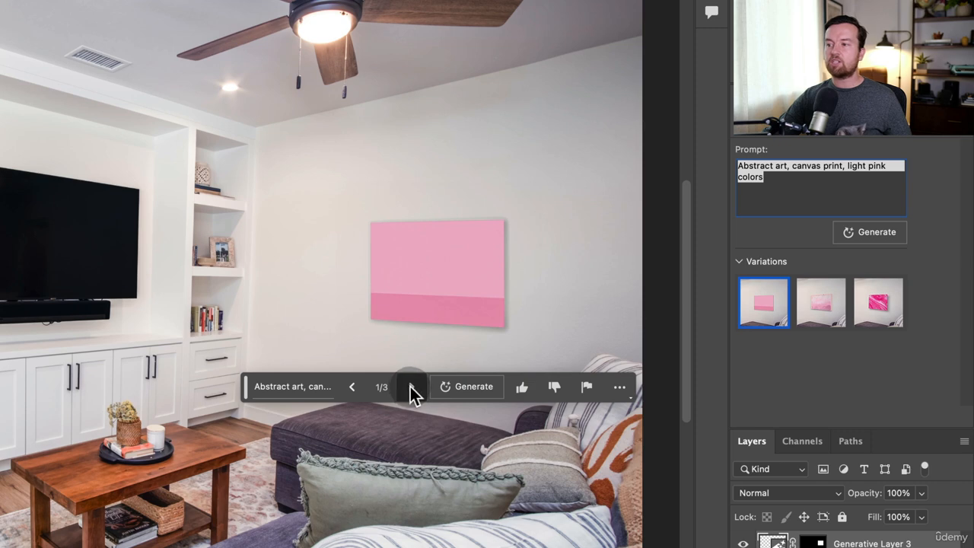
{"action": "left_click", "coordinate": [410, 387]}
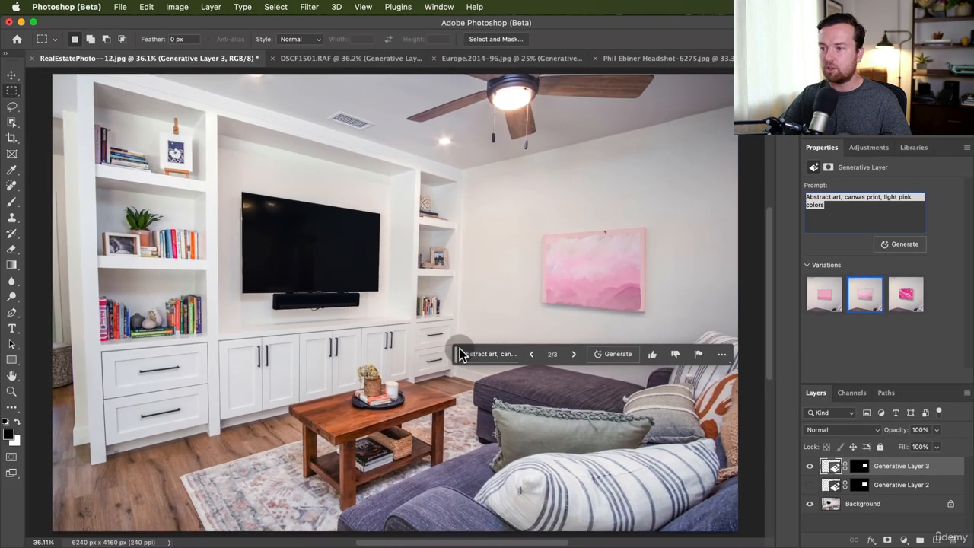
{"action": "left_click_drag", "start_coordinate": [218, 387], "coordinate": [186, 547]}
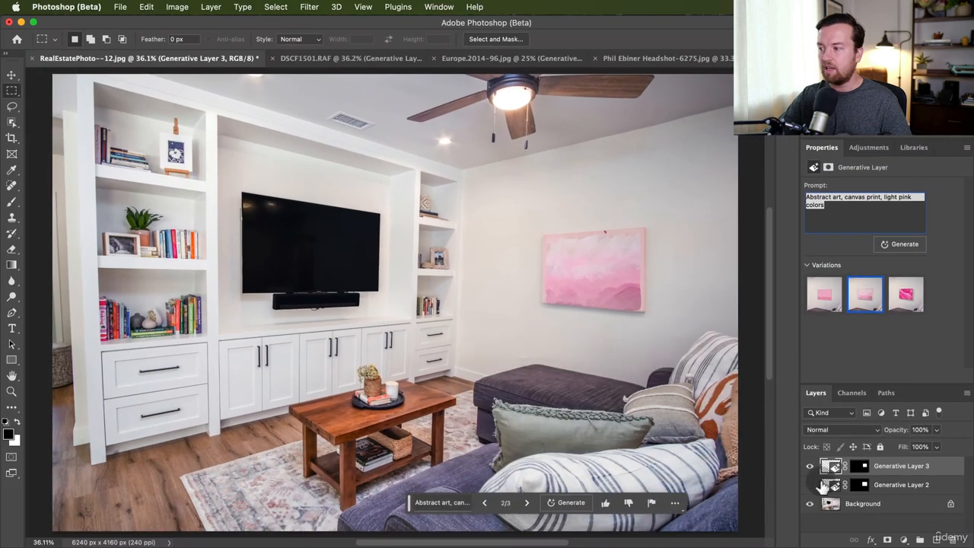
Step: Toggle the visibility of Generative Layer 3 to compare the room with and without the wall art
{"action": "left_click", "coordinate": [810, 467]}
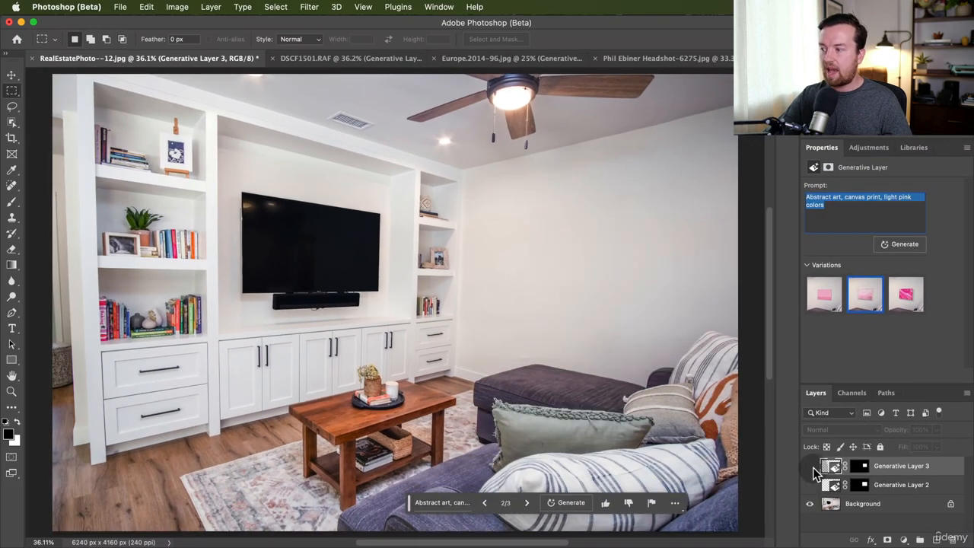
{"action": "left_click", "coordinate": [810, 466]}
{"action": "left_click", "coordinate": [810, 466]}
{"action": "left_click", "coordinate": [811, 466]}
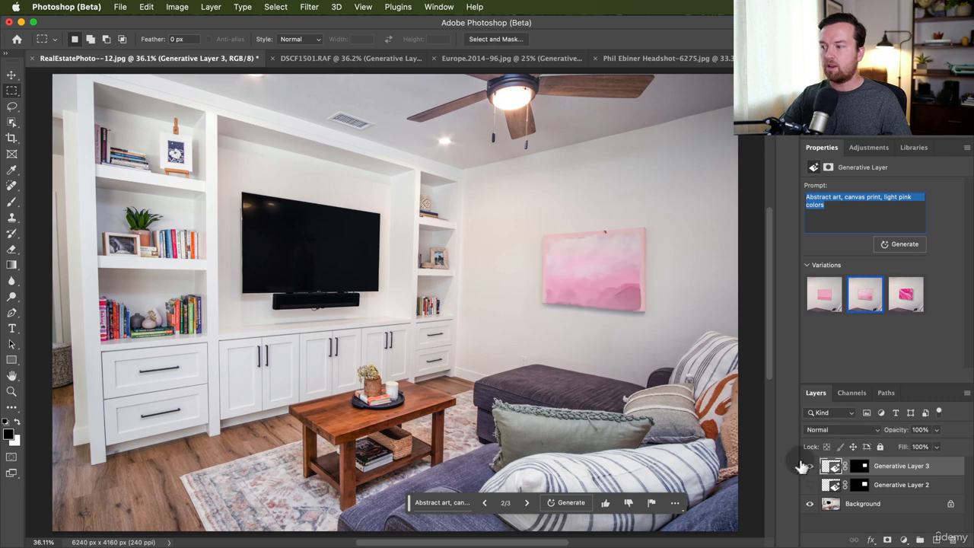
Step: Try to reposition the wall art on Generative Layer 3 with the Move tool, and undo the move
{"action": "left_click", "coordinate": [10, 77]}
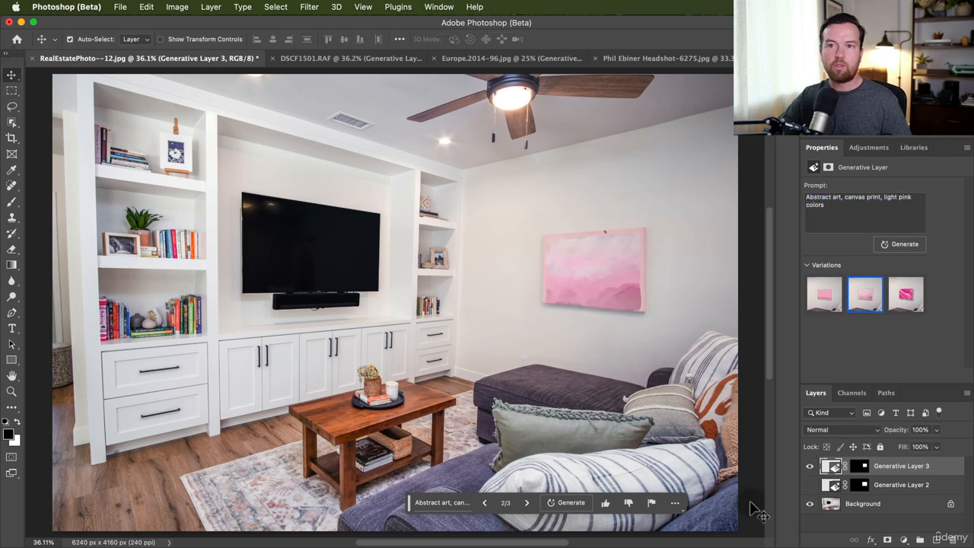
{"action": "mouse_move", "coordinate": [601, 260]}
{"action": "left_mouse_down"}
{"action": "mouse_move", "coordinate": [401, 249]}
{"action": "mouse_move", "coordinate": [407, 314]}
{"action": "mouse_move", "coordinate": [543, 398]}
{"action": "mouse_move", "coordinate": [559, 388]}
{"action": "mouse_move", "coordinate": [602, 273]}
{"action": "mouse_move", "coordinate": [599, 263]}
{"action": "mouse_move", "coordinate": [495, 260]}
{"action": "mouse_move", "coordinate": [592, 326]}
{"action": "mouse_move", "coordinate": [628, 268]}
{"action": "left_mouse_up"}
{"action": "key", "text": "super+z"}
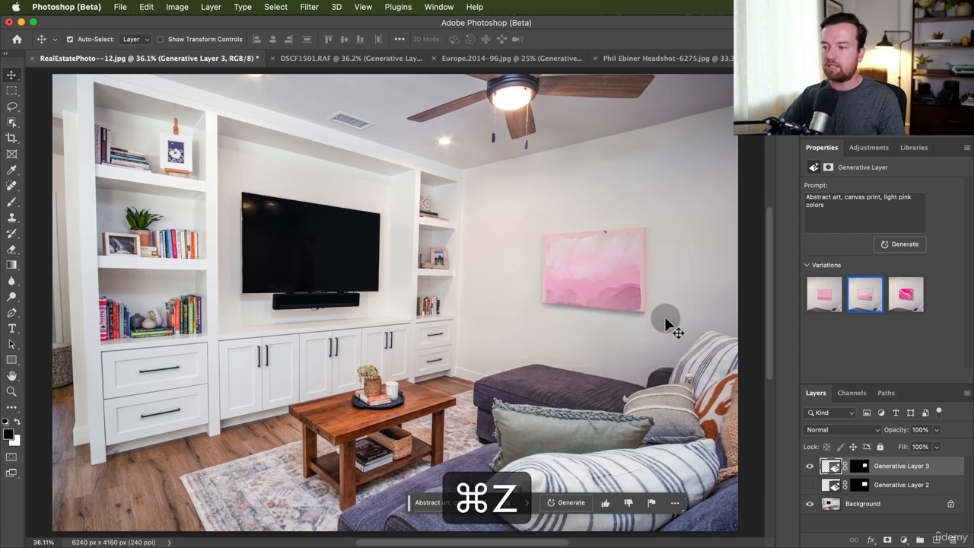
Step: Rate the second wall art variation as a good result and check the task bar's extra options without choosing one
{"action": "left_click", "coordinate": [607, 502]}
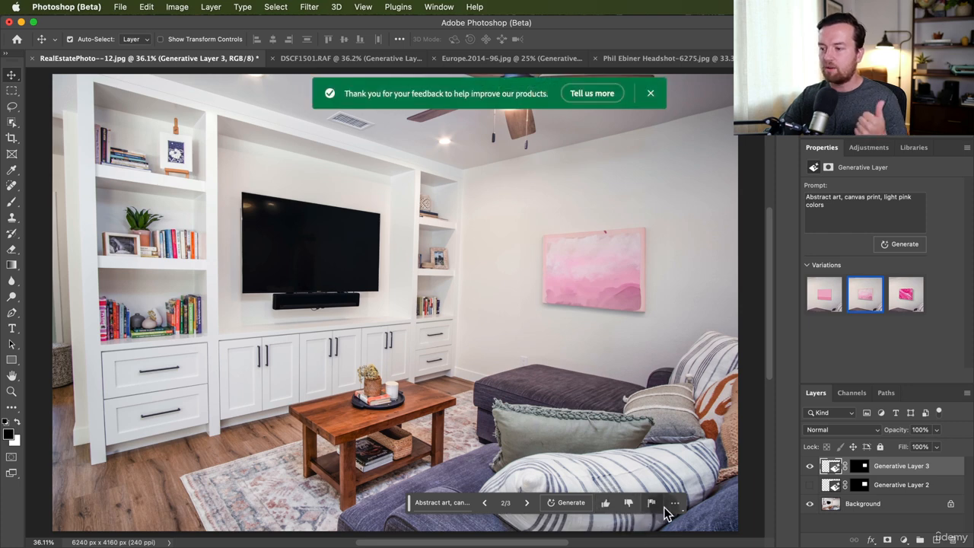
{"action": "left_click", "coordinate": [674, 503]}
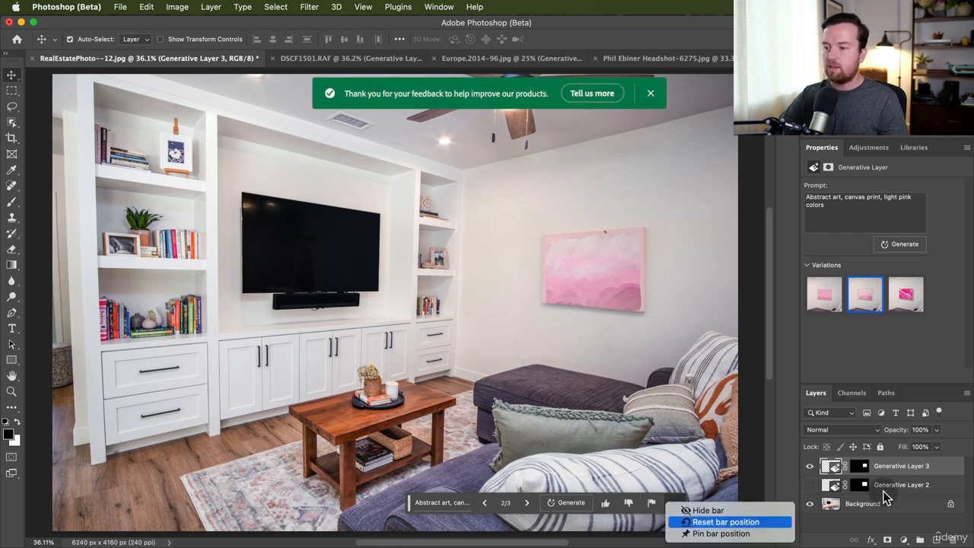
{"action": "left_click", "coordinate": [949, 525]}
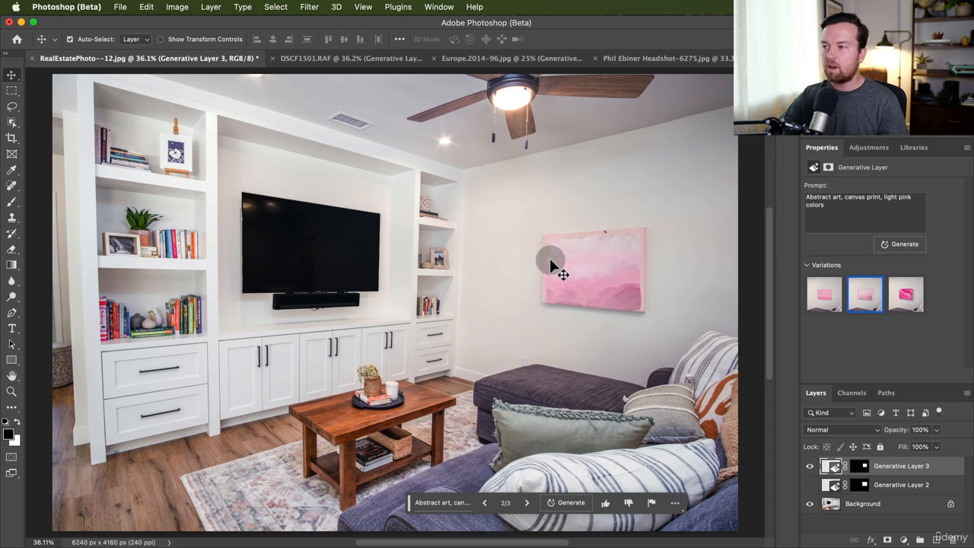
Step: Copy the pink canvas onto its own layer using the Object Selection tool, and hide Generative Layer 3
{"action": "left_click", "coordinate": [11, 122]}
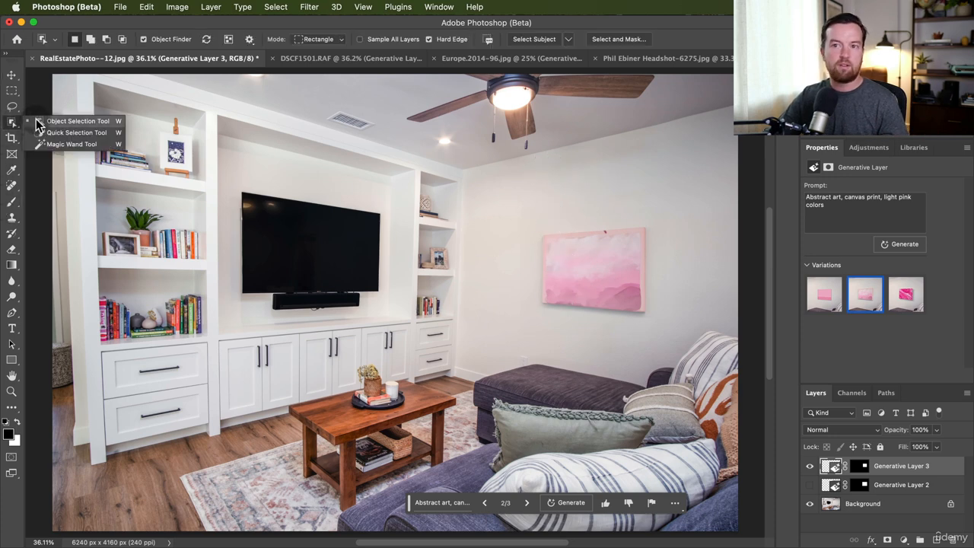
{"action": "left_click", "coordinate": [36, 124]}
{"action": "left_click", "coordinate": [610, 266]}
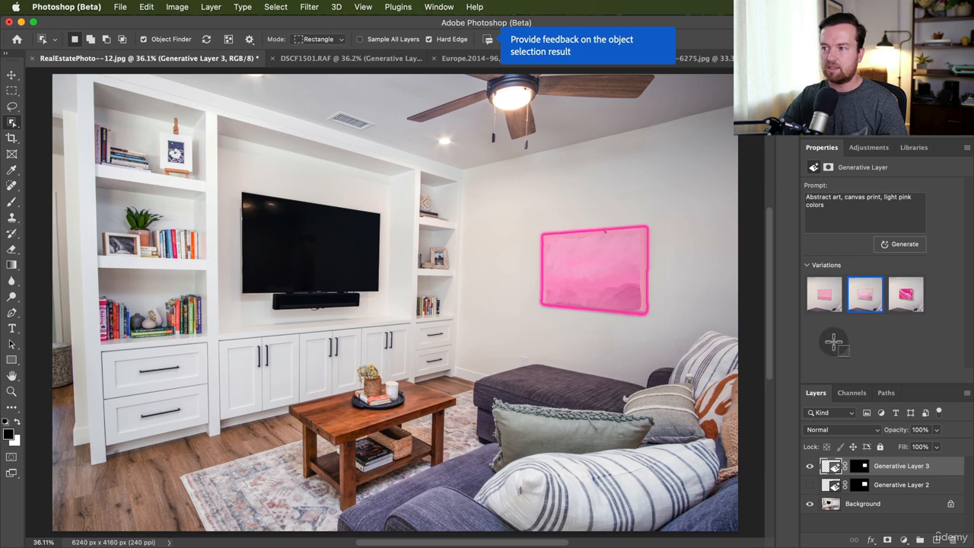
{"action": "key", "text": "super+c"}
{"action": "key", "text": "super+v"}
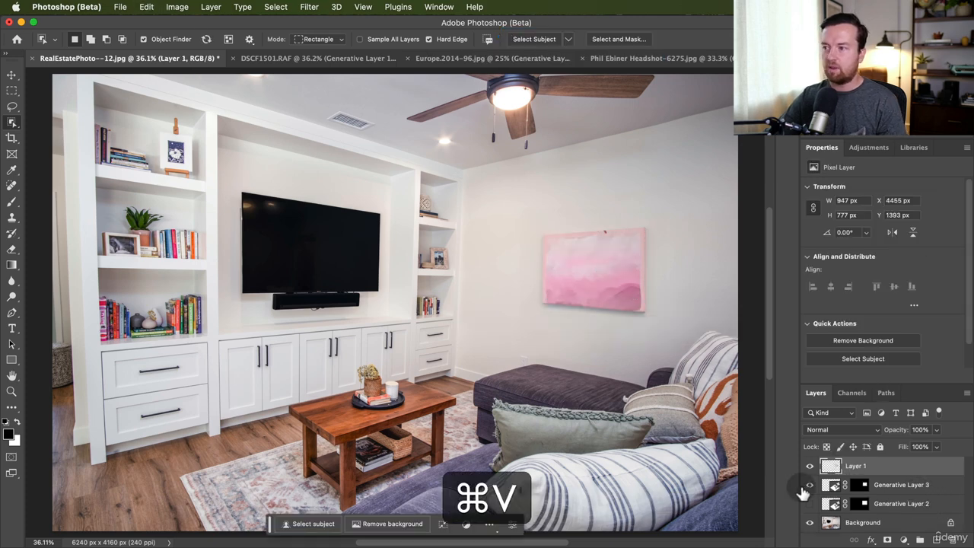
{"action": "left_click", "coordinate": [810, 484]}
Step: Move the copied canvas on Layer 1 up and to the left along the wall, and undo the move
{"action": "key", "text": "v"}
{"action": "mouse_move", "coordinate": [620, 260]}
{"action": "left_mouse_down"}
{"action": "mouse_move", "coordinate": [516, 185]}
{"action": "mouse_move", "coordinate": [575, 239]}
{"action": "mouse_move", "coordinate": [607, 247]}
{"action": "left_mouse_up"}
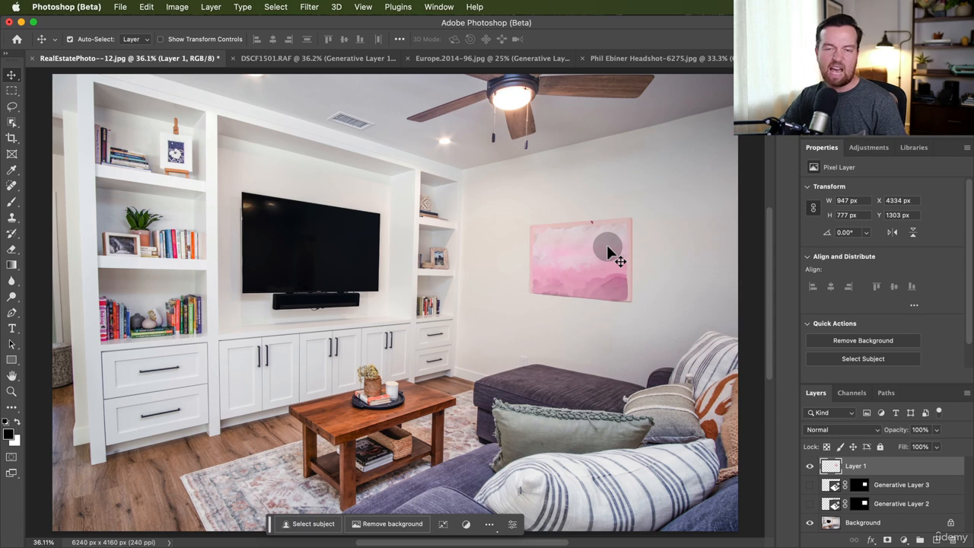
{"action": "key", "text": "super+z"}
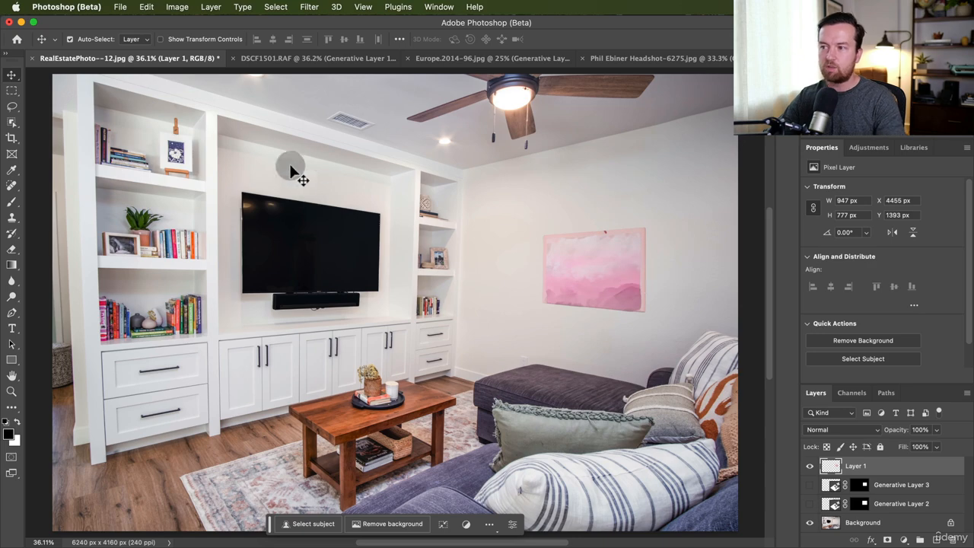
Step: Review the hot air balloon prompt in DSCF1501.RAF, and the generative layers and tattoo prompt in the headshot document
{"action": "left_click", "coordinate": [321, 58]}
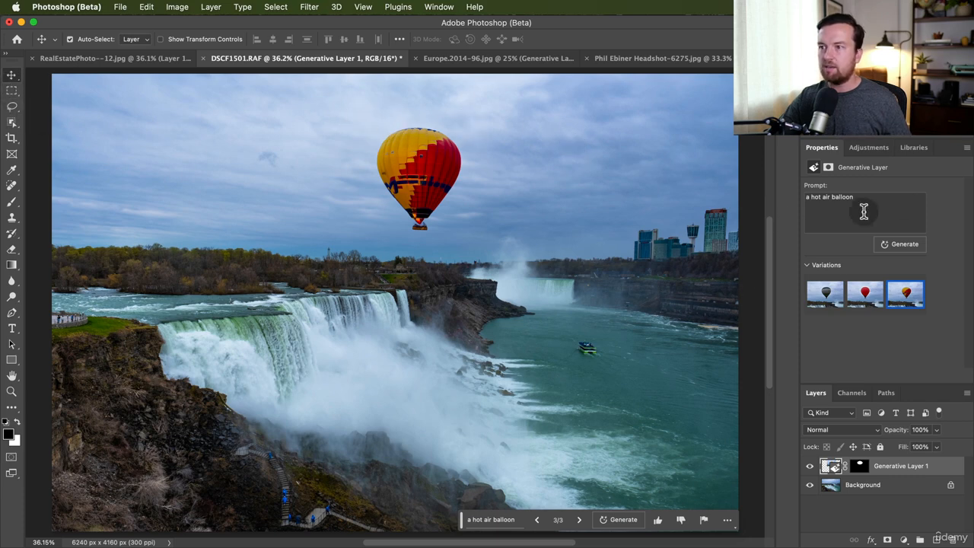
{"action": "left_click_drag", "start_coordinate": [895, 209], "coordinate": [728, 201]}
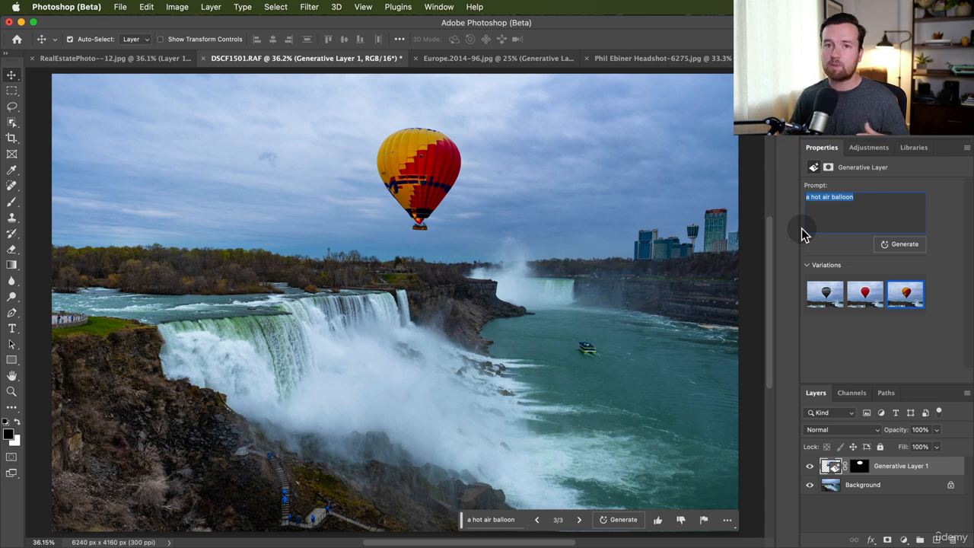
{"action": "left_click", "coordinate": [701, 60]}
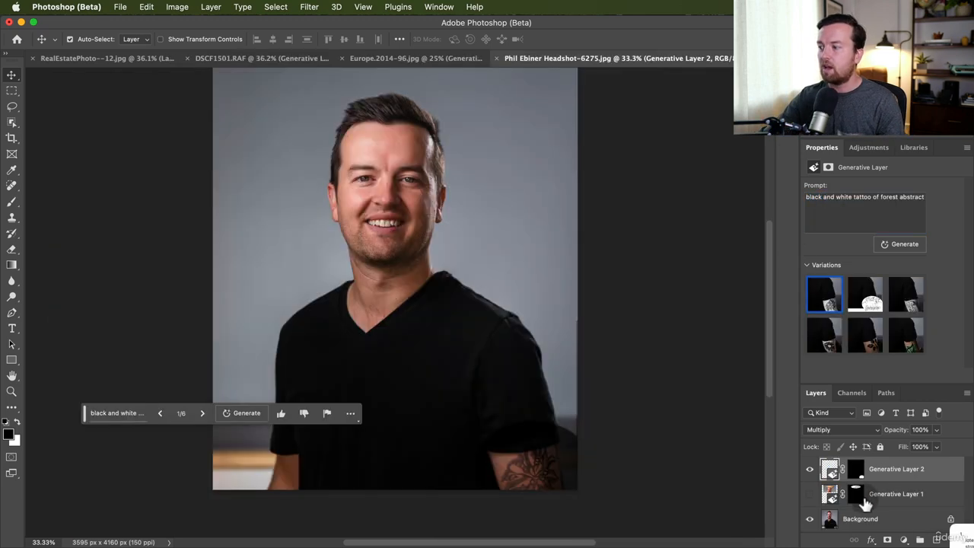
{"action": "left_click", "coordinate": [811, 471]}
{"action": "left_click", "coordinate": [810, 495]}
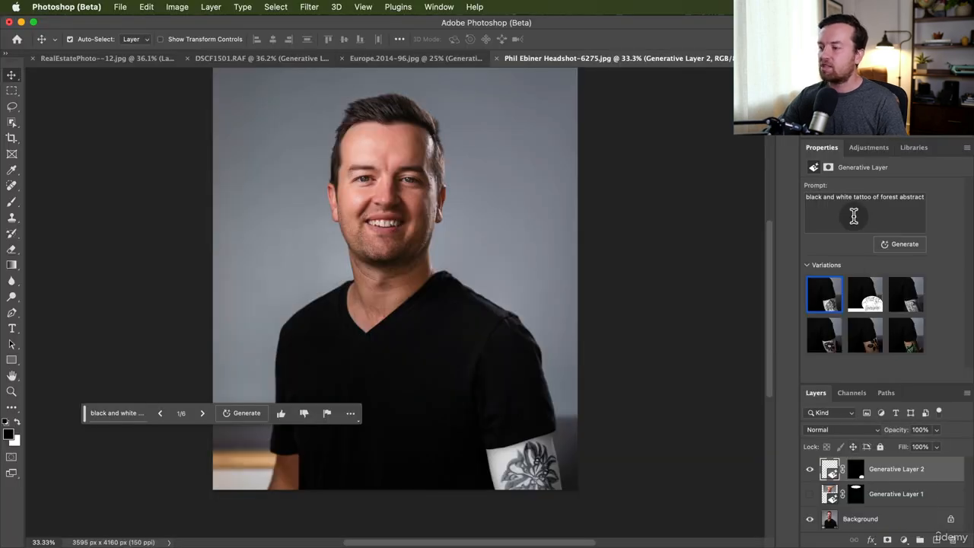
{"action": "left_click_drag", "start_coordinate": [807, 197], "coordinate": [884, 196]}
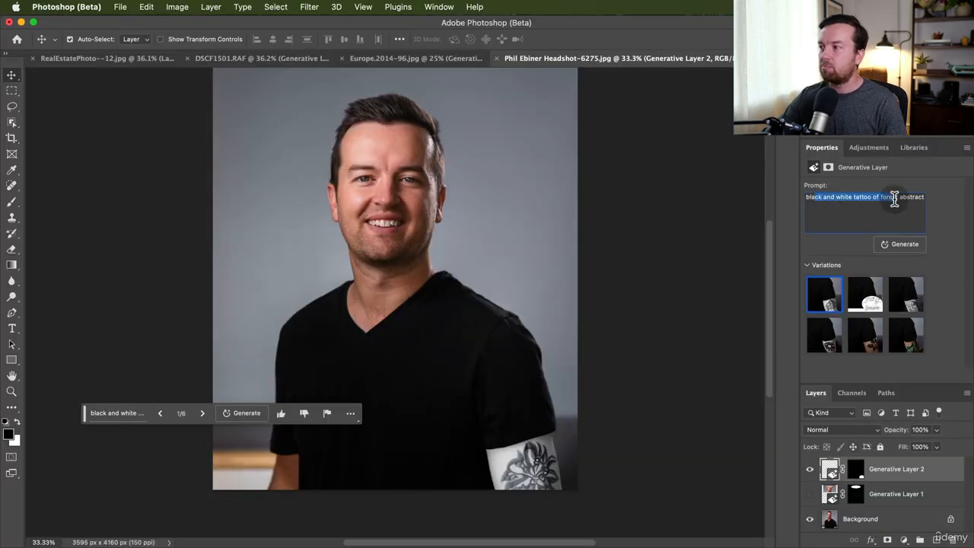
Step: Set the arm tattoo on Generative Layer 2 to its third variation and change the layer's blend mode to Multiply
{"action": "left_click", "coordinate": [202, 414]}
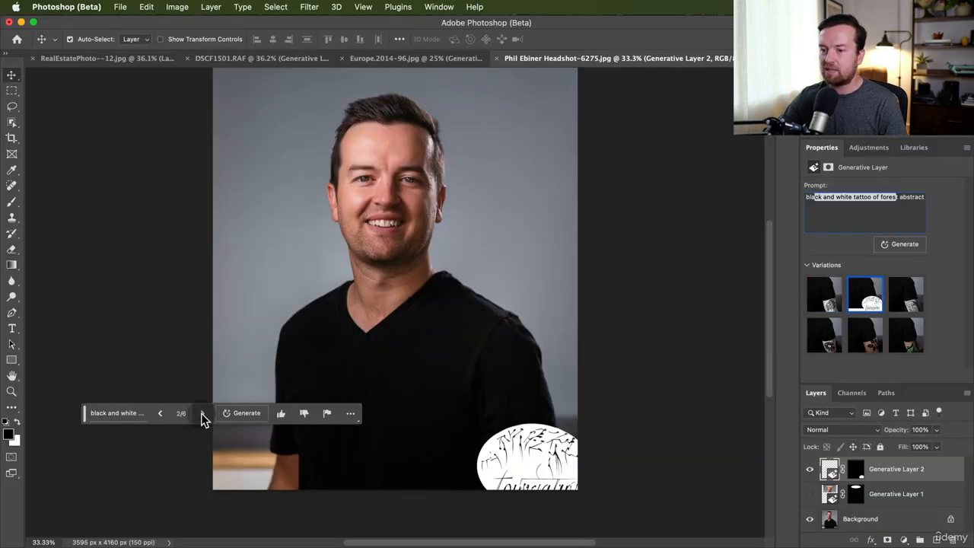
{"action": "left_click", "coordinate": [202, 414]}
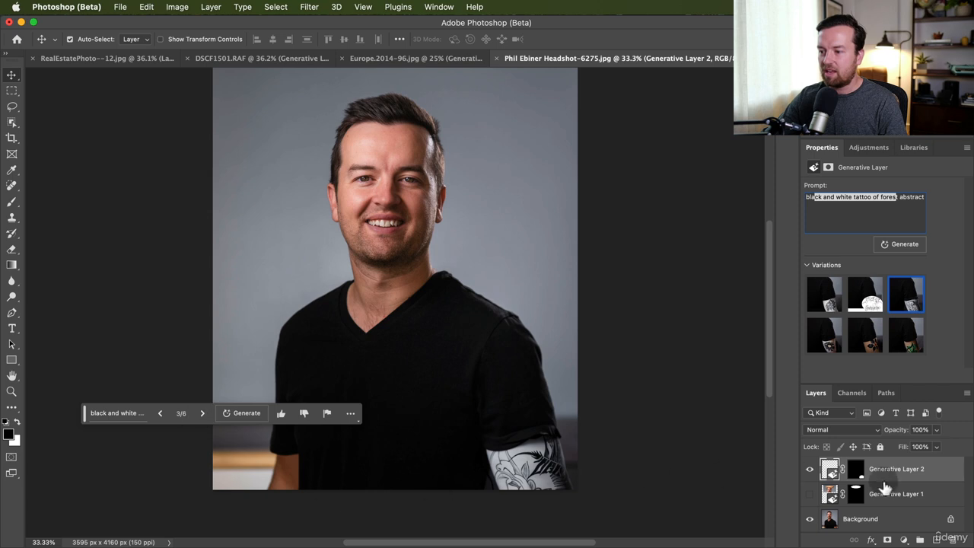
{"action": "left_click", "coordinate": [831, 428]}
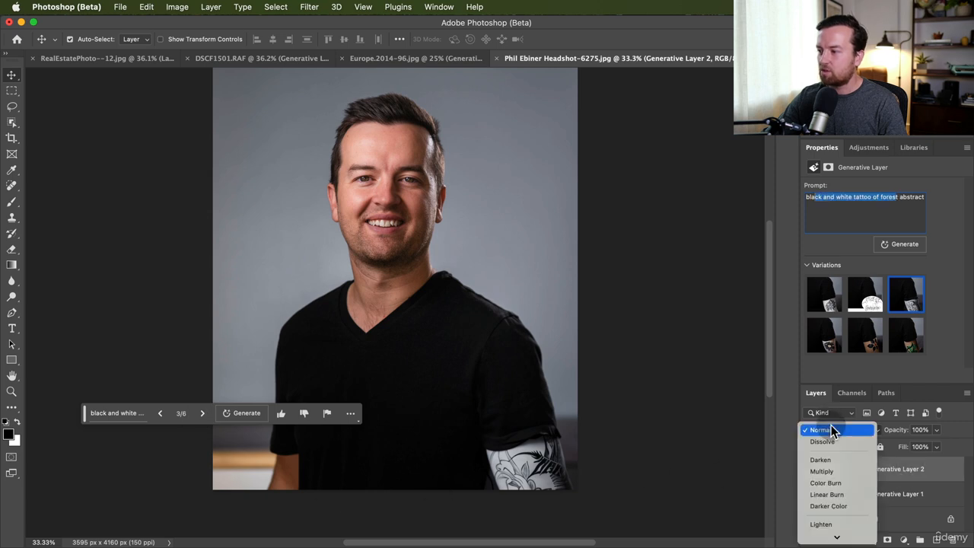
{"action": "left_click", "coordinate": [830, 471]}
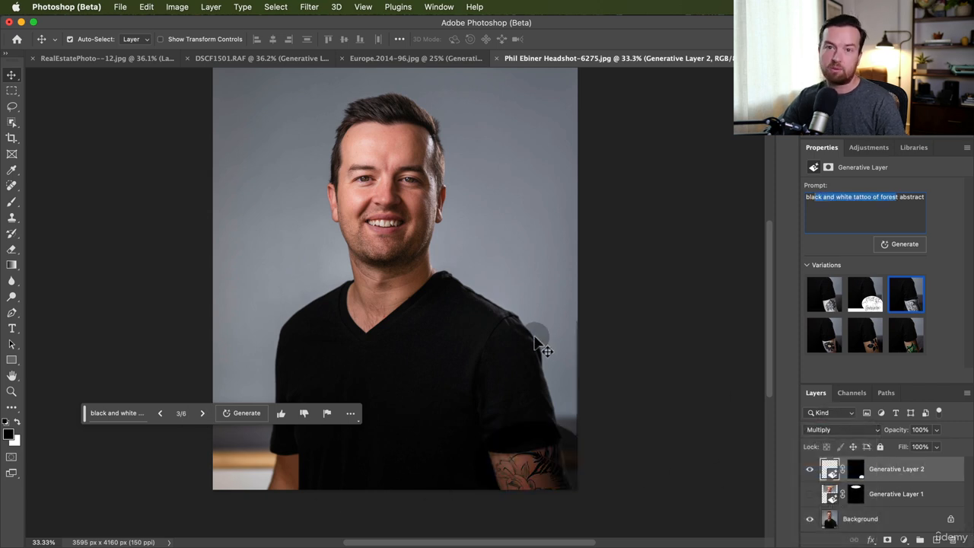
Step: View the street photo Europe.2014-96.jpg with its generated sides, and return to the headshot document
{"action": "left_click", "coordinate": [405, 58]}
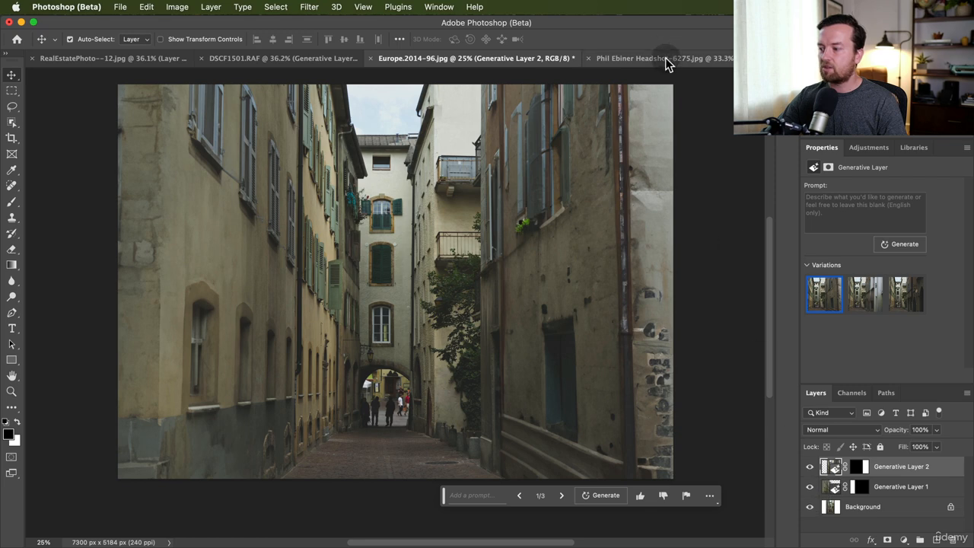
{"action": "left_click", "coordinate": [629, 60]}
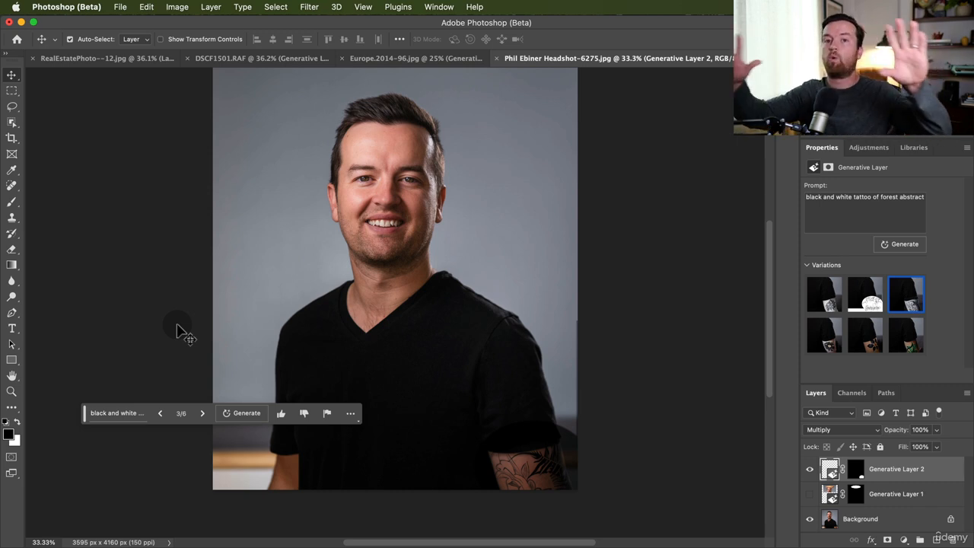
Step: Extend the headshot's canvas leftward to 5524 px wide and marquee-select the blank area plus a sliver of photo, about 2113 by 4160 px
{"action": "left_click", "coordinate": [11, 140]}
{"action": "left_click_drag", "start_coordinate": [210, 283], "coordinate": [111, 279]}
{"action": "left_click", "coordinate": [12, 91]}
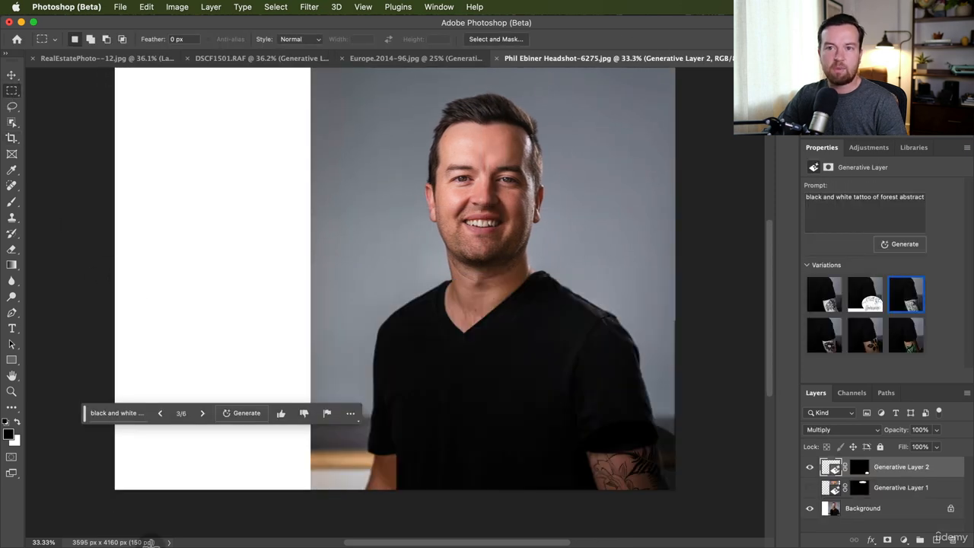
{"action": "left_click_drag", "start_coordinate": [99, 500], "coordinate": [327, 96]}
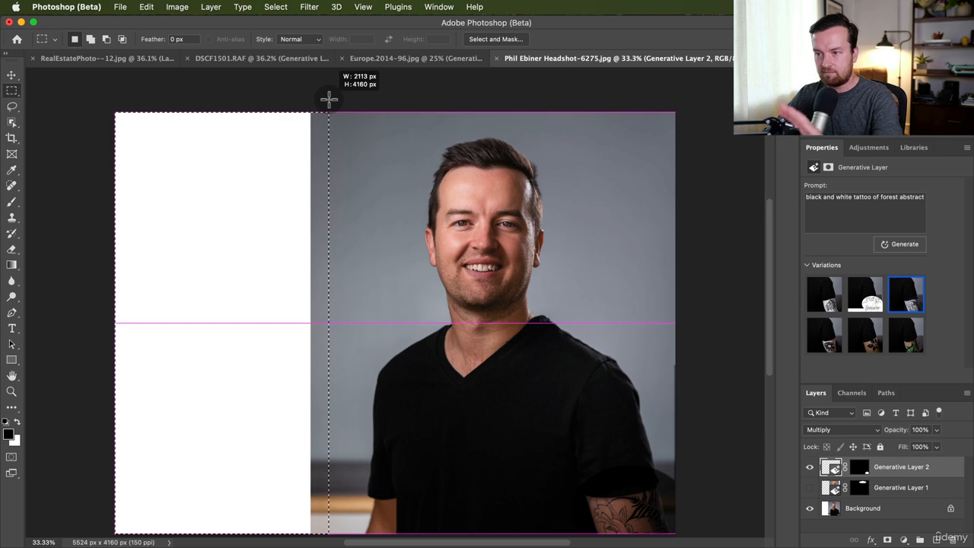
{"action": "left_click_drag", "start_coordinate": [328, 98], "coordinate": [328, 97]}
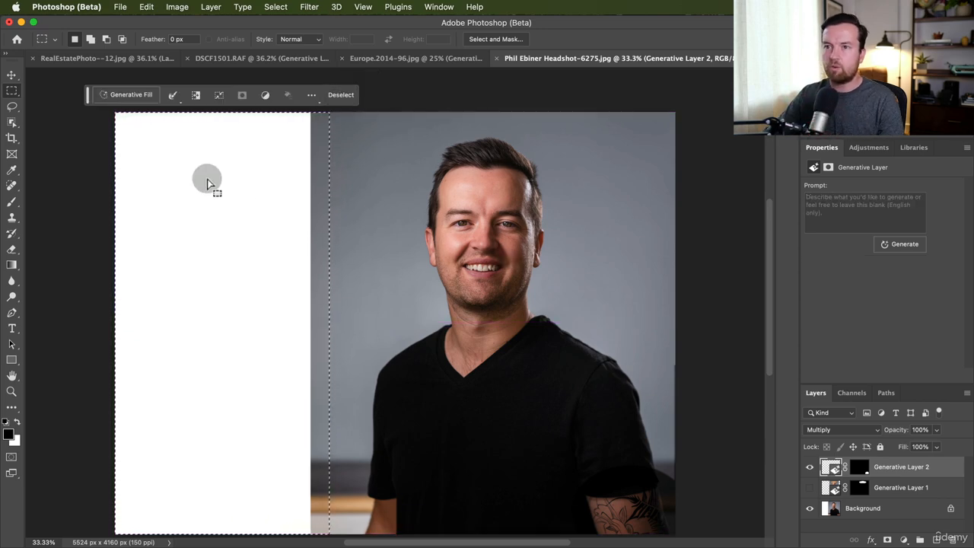
Step: Generate a fill for the selected blank area without a prompt, and set it to the second variation
{"action": "left_click", "coordinate": [131, 95]}
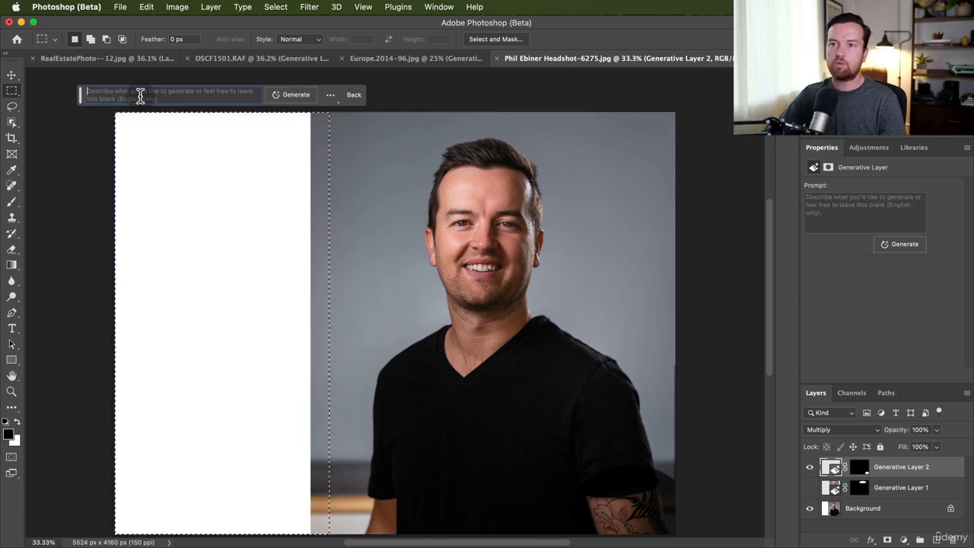
{"action": "left_click", "coordinate": [285, 94]}
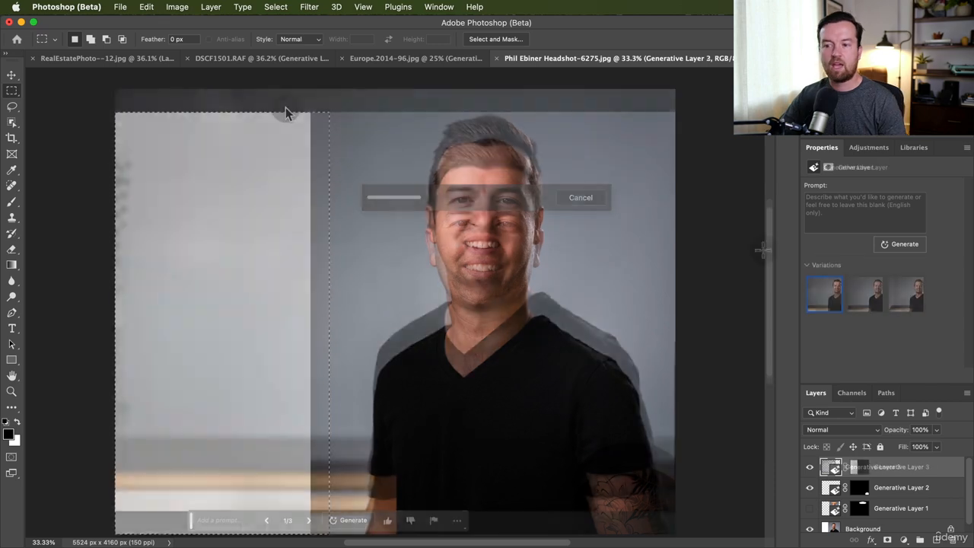
{"action": "left_click", "coordinate": [310, 521]}
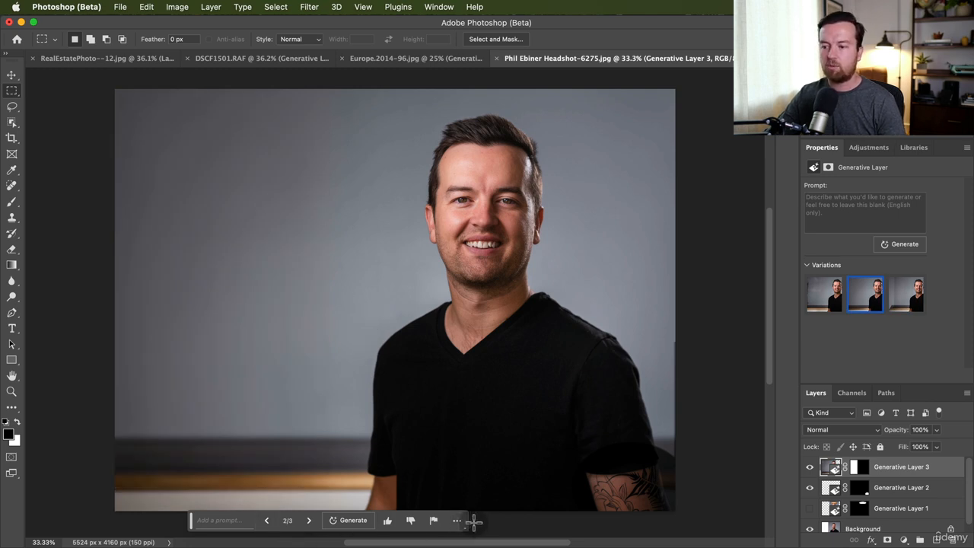
{"action": "key", "text": "v"}
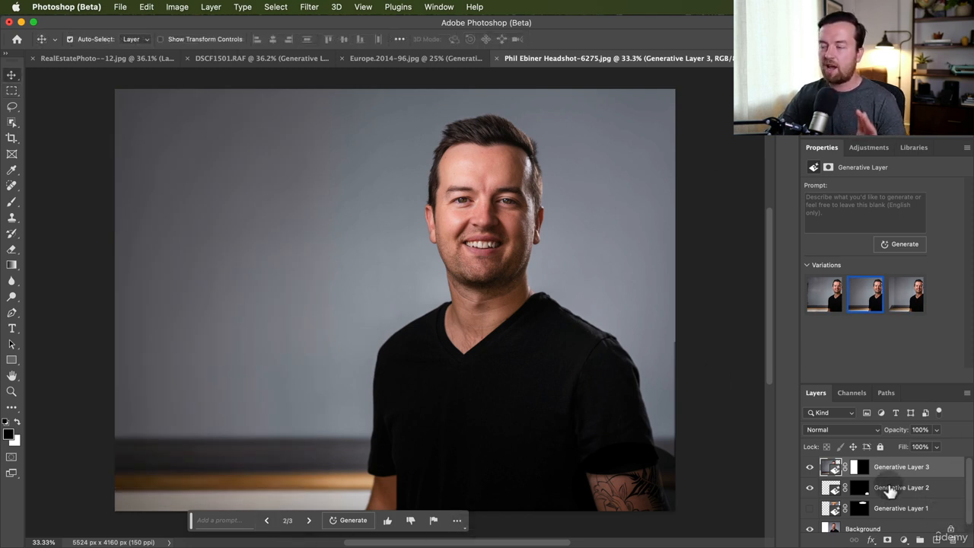
Step: Return to RealEstatePhoto--12.jpg, hide the copied canvas on Layer 1, and show Generative Layer 3 again
{"action": "left_click", "coordinate": [93, 61]}
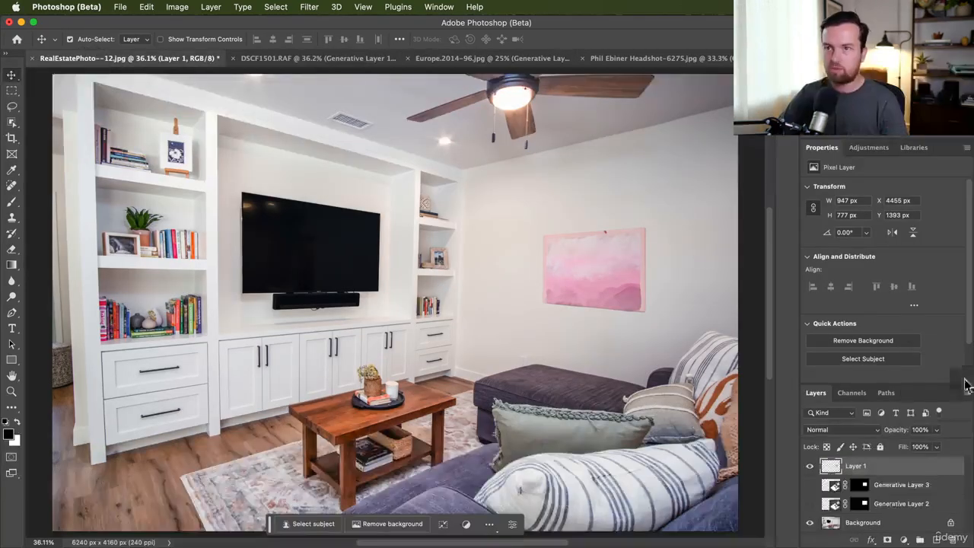
{"action": "left_click", "coordinate": [809, 466]}
{"action": "left_click", "coordinate": [810, 485]}
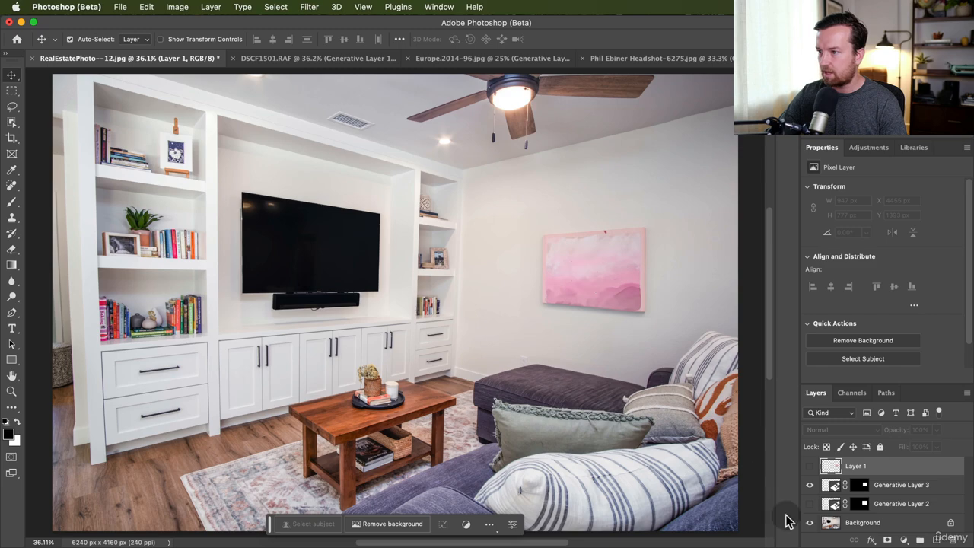
Step: Hide the Background and brush Generative Layer 3's mask, subtracting wall beside the pink painting's left edge and adding area around its right and lower sides
{"action": "left_click", "coordinate": [809, 523]}
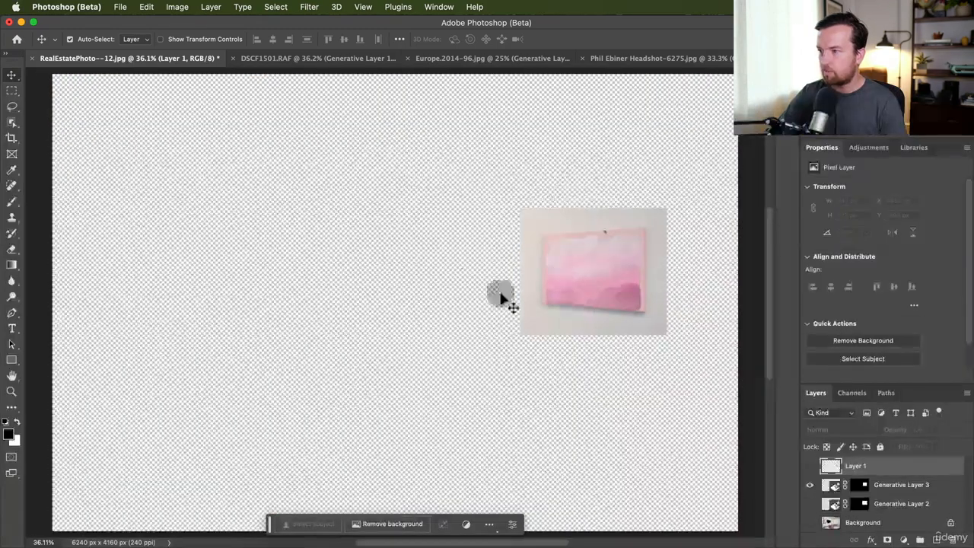
{"action": "left_click", "coordinate": [861, 485]}
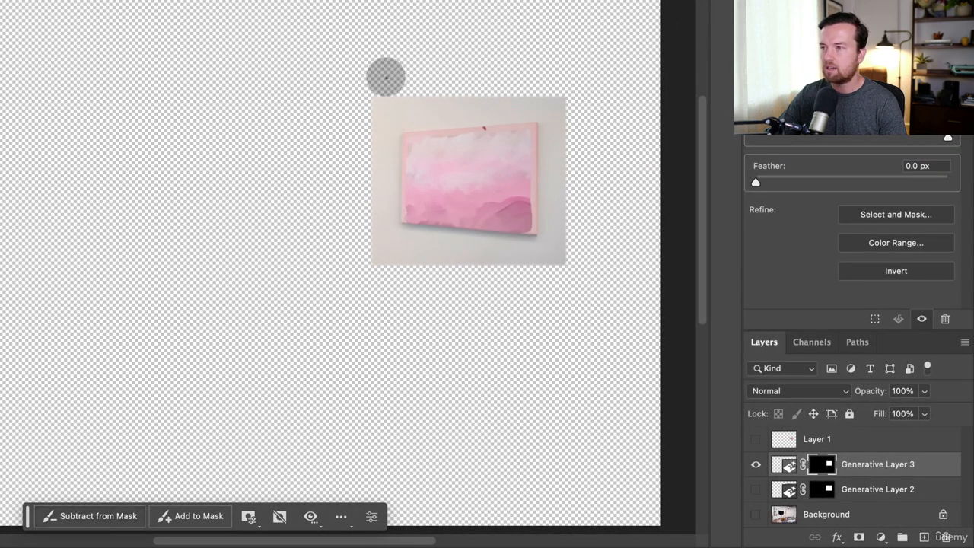
{"action": "key", "text": "ctrl+alt"}
{"action": "mouse_move", "coordinate": [357, 97]}
{"action": "left_mouse_down"}
{"action": "mouse_move", "coordinate": [428, 96]}
{"action": "mouse_move", "coordinate": [319, 81]}
{"action": "mouse_move", "coordinate": [401, 73]}
{"action": "mouse_move", "coordinate": [437, 131]}
{"action": "mouse_move", "coordinate": [393, 189]}
{"action": "mouse_move", "coordinate": [370, 56]}
{"action": "mouse_move", "coordinate": [336, 152]}
{"action": "mouse_move", "coordinate": [334, 249]}
{"action": "mouse_move", "coordinate": [350, 108]}
{"action": "mouse_move", "coordinate": [350, 313]}
{"action": "mouse_move", "coordinate": [337, 50]}
{"action": "mouse_move", "coordinate": [613, 53]}
{"action": "mouse_move", "coordinate": [626, 377]}
{"action": "left_mouse_up"}
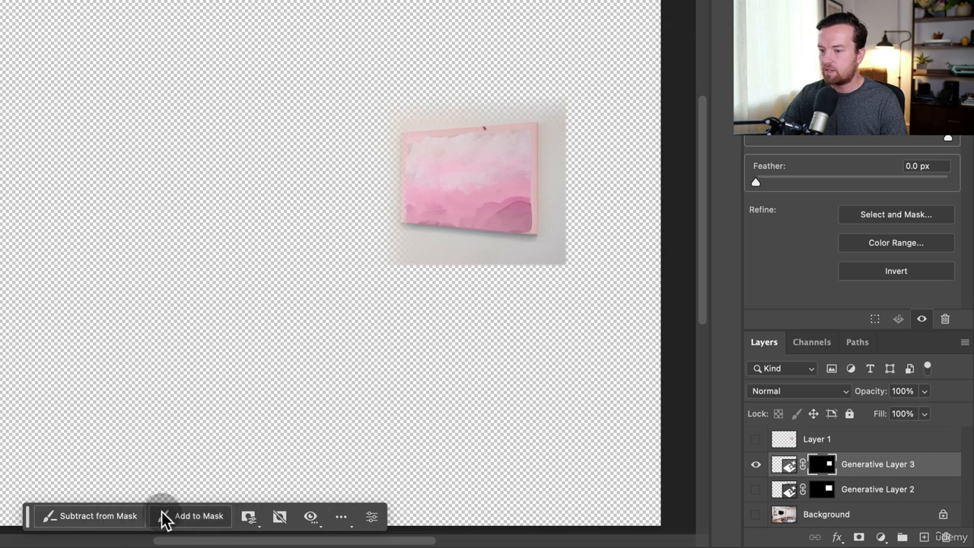
{"action": "mouse_move", "coordinate": [593, 233]}
{"action": "left_mouse_down"}
{"action": "mouse_move", "coordinate": [584, 302]}
{"action": "mouse_move", "coordinate": [580, 112]}
{"action": "mouse_move", "coordinate": [574, 251]}
{"action": "mouse_move", "coordinate": [575, 119]}
{"action": "mouse_move", "coordinate": [572, 238]}
{"action": "mouse_move", "coordinate": [541, 319]}
{"action": "mouse_move", "coordinate": [400, 299]}
{"action": "mouse_move", "coordinate": [481, 283]}
{"action": "mouse_move", "coordinate": [516, 292]}
{"action": "mouse_move", "coordinate": [410, 276]}
{"action": "mouse_move", "coordinate": [523, 292]}
{"action": "mouse_move", "coordinate": [374, 298]}
{"action": "mouse_move", "coordinate": [525, 285]}
{"action": "mouse_move", "coordinate": [422, 271]}
{"action": "mouse_move", "coordinate": [400, 263]}
{"action": "left_mouse_up"}
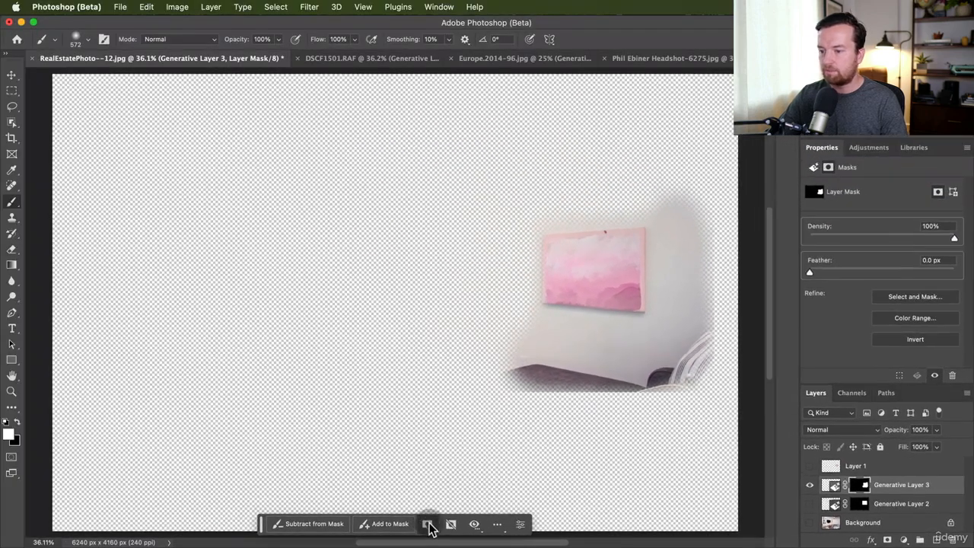
{"action": "left_click", "coordinate": [249, 516]}
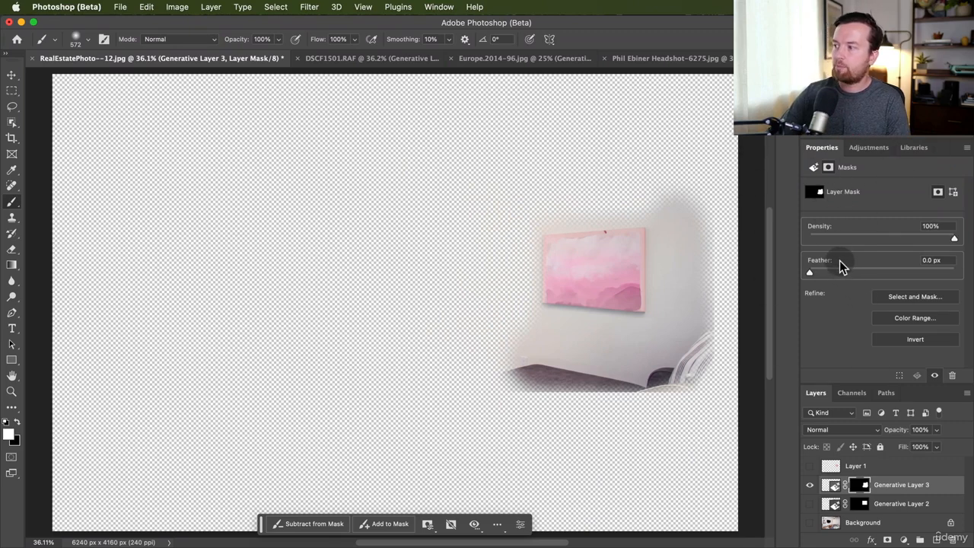
Step: Set the mask of Generative Layer 3 to a 0.3 px feather and 71% density, and show the Background again
{"action": "left_click_drag", "start_coordinate": [898, 274], "coordinate": [812, 272]}
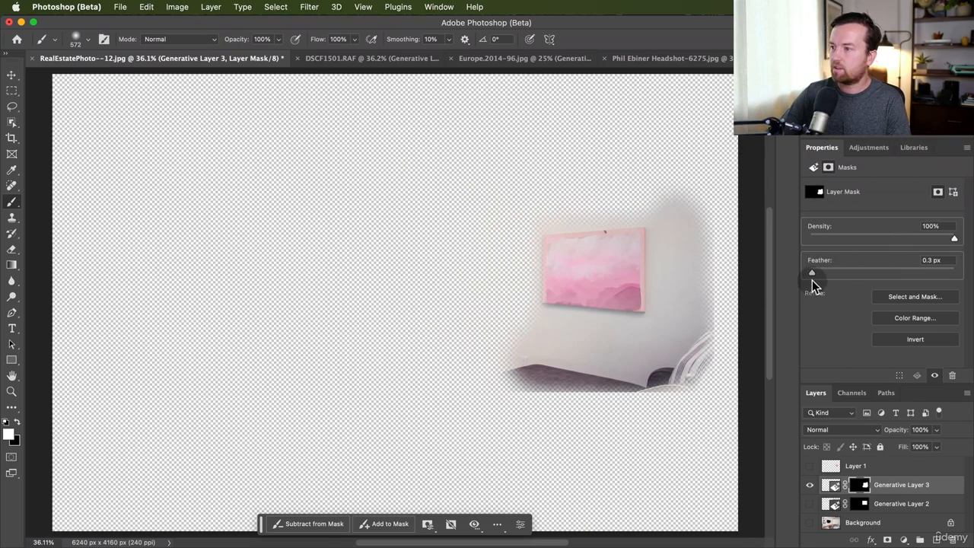
{"action": "left_click_drag", "start_coordinate": [954, 238], "coordinate": [913, 234]}
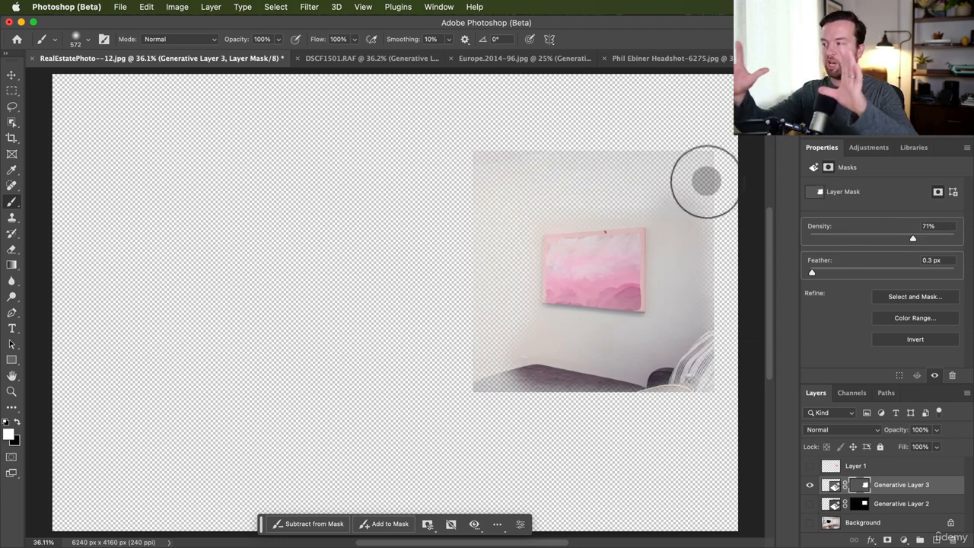
{"action": "left_click", "coordinate": [809, 523]}
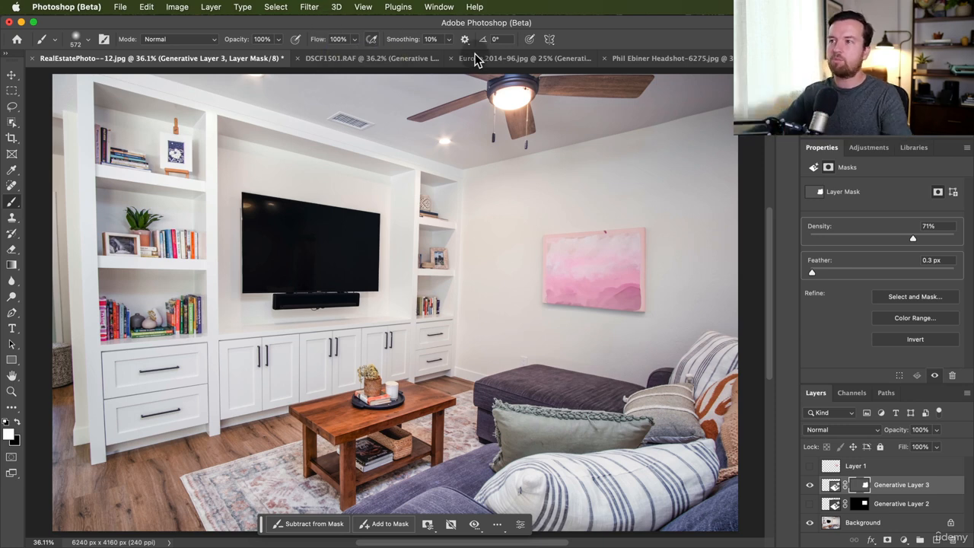
Step: Switch to the headshot document and subtract the dark generated area beside the tattooed arm from Generative Layer 2's mask, undoing the stroke over the tattoo
{"action": "left_click", "coordinate": [636, 59]}
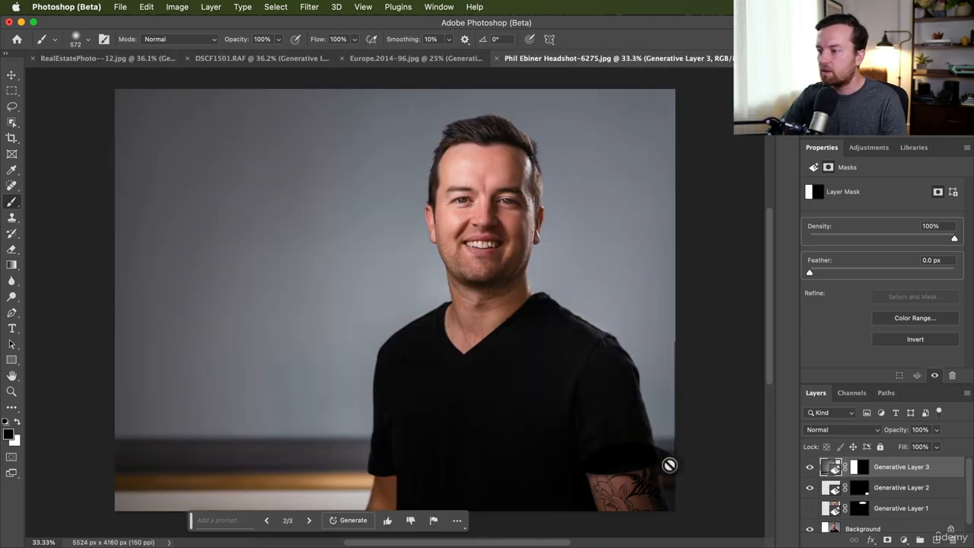
{"action": "scroll", "coordinate": [668, 470], "scroll_direction": "up", "scroll_amount": 2}
{"action": "left_click", "coordinate": [859, 487]}
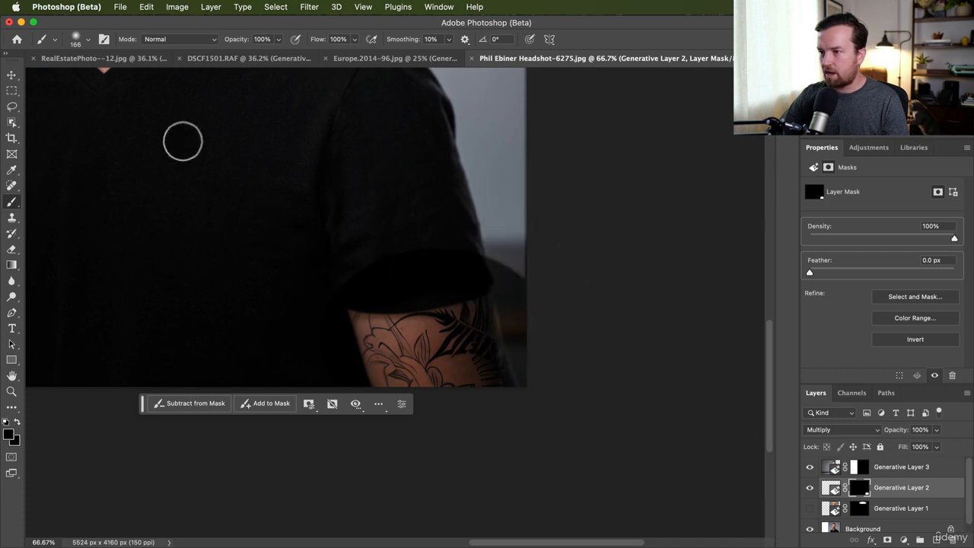
{"action": "mouse_move", "coordinate": [505, 235]}
{"action": "left_mouse_down"}
{"action": "mouse_move", "coordinate": [509, 274]}
{"action": "mouse_move", "coordinate": [535, 343]}
{"action": "mouse_move", "coordinate": [524, 207]}
{"action": "mouse_move", "coordinate": [532, 388]}
{"action": "mouse_move", "coordinate": [501, 217]}
{"action": "mouse_move", "coordinate": [498, 205]}
{"action": "mouse_move", "coordinate": [521, 345]}
{"action": "mouse_move", "coordinate": [477, 191]}
{"action": "mouse_move", "coordinate": [542, 394]}
{"action": "left_mouse_up"}
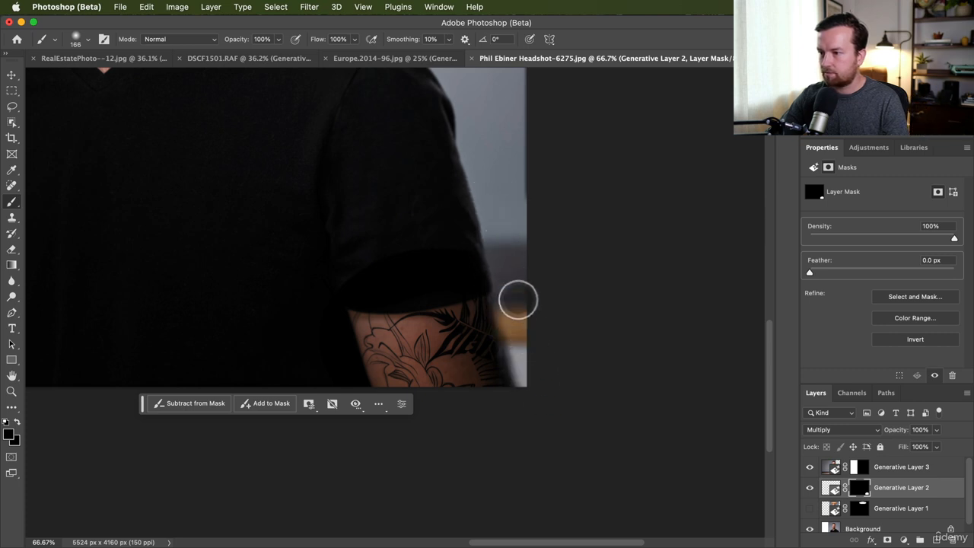
{"action": "mouse_move", "coordinate": [513, 315]}
{"action": "left_mouse_down"}
{"action": "mouse_move", "coordinate": [516, 180]}
{"action": "mouse_move", "coordinate": [512, 379]}
{"action": "left_mouse_up"}
{"action": "left_click_drag", "start_coordinate": [473, 286], "coordinate": [485, 348]}
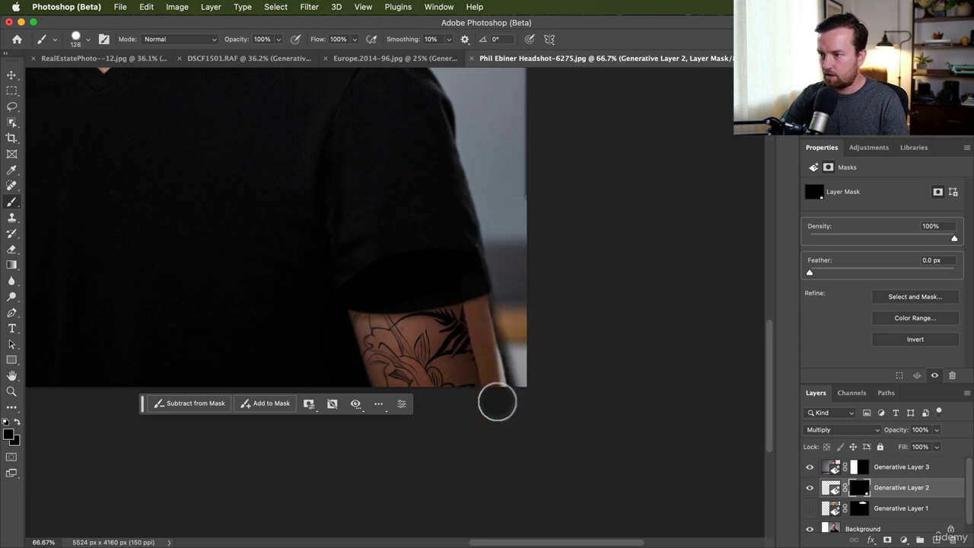
{"action": "key", "text": "super+z"}
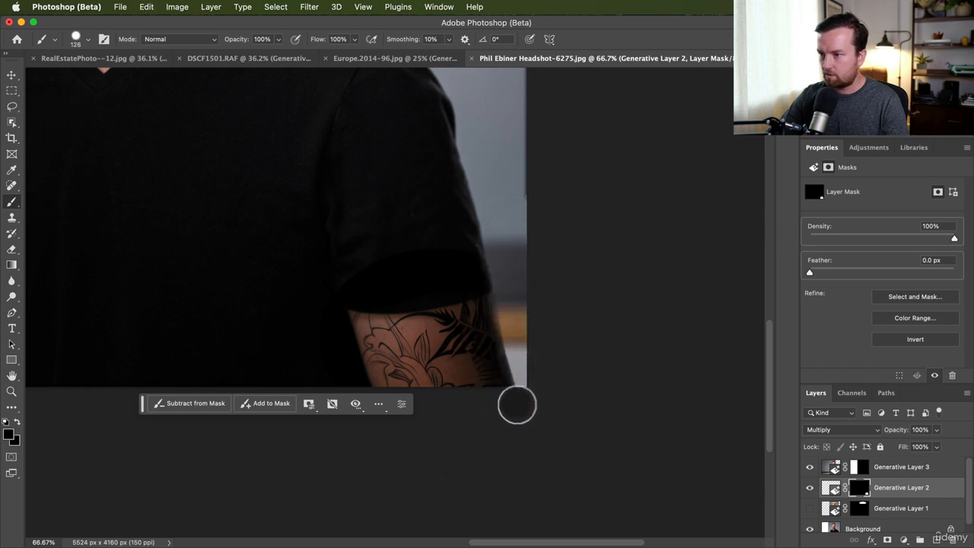
Step: Add the outer edge of the tattooed arm back to Generative Layer 2's mask, and view more of the headshot
{"action": "left_click", "coordinate": [253, 405]}
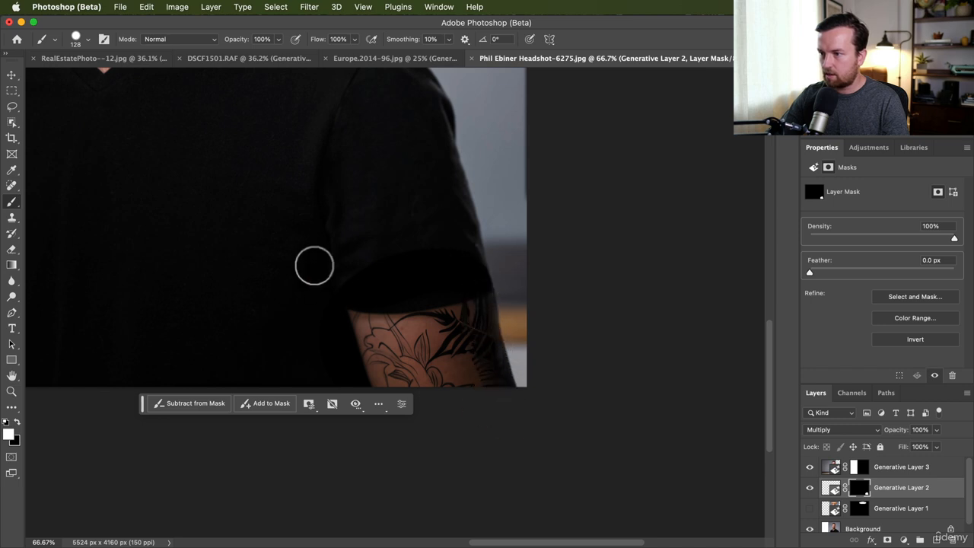
{"action": "key", "text": "z"}
{"action": "left_click", "coordinate": [315, 248], "text": "alt"}
{"action": "left_click", "coordinate": [277, 216], "text": "alt"}
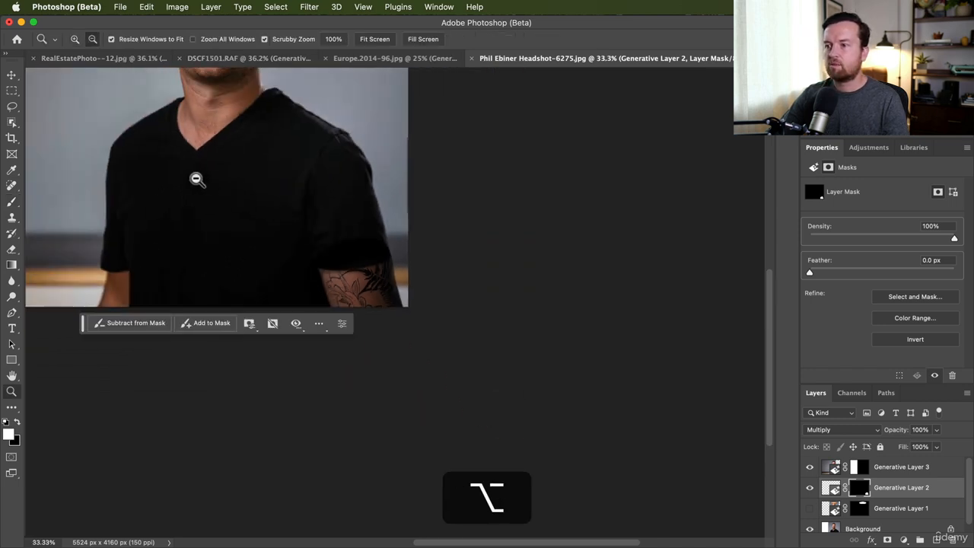
{"action": "left_click", "coordinate": [198, 178], "text": "alt"}
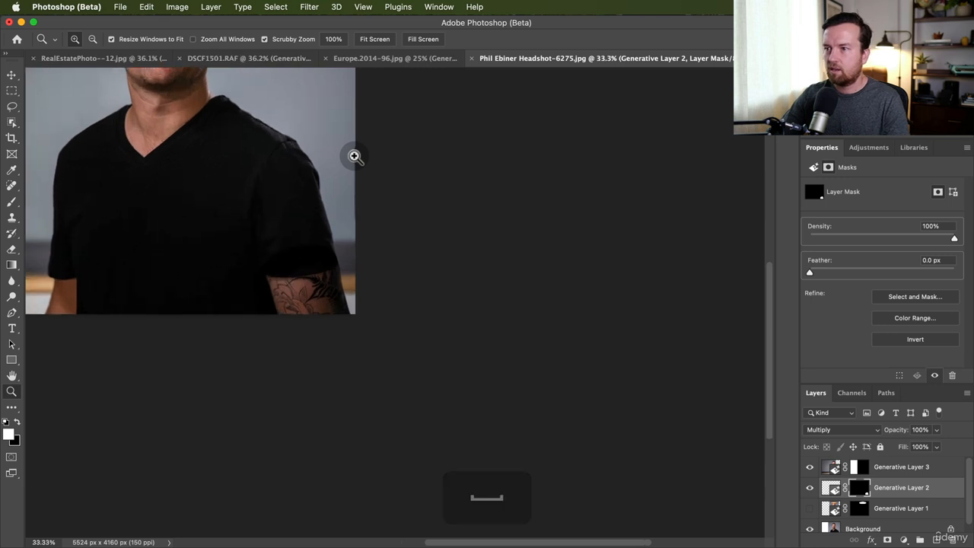